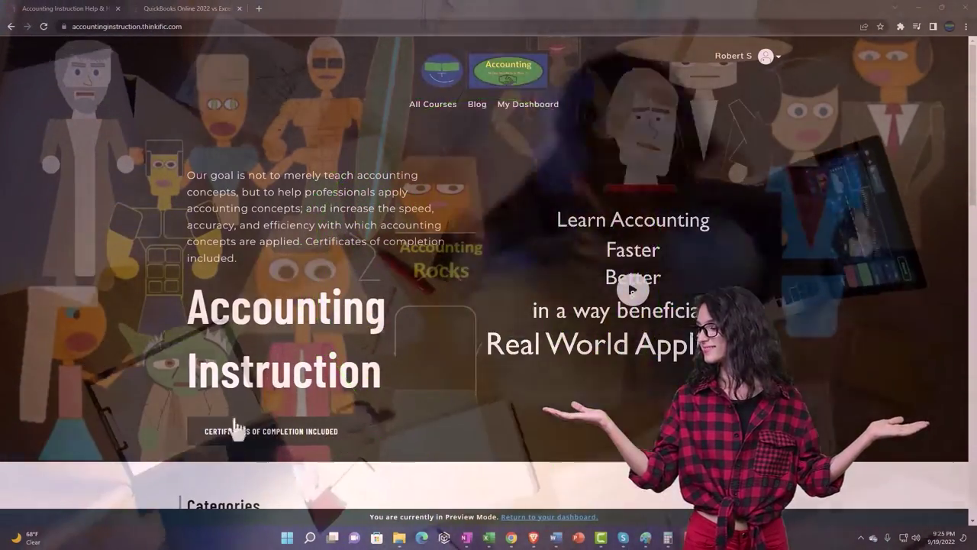
# - Browse the course categories on the Accounting Instruction site and view the lesson sections of the QuickBooks Online 2022 course
pyautogui.scroll(-4, 135, 419)
pyautogui.scroll(-3, 134, 415)
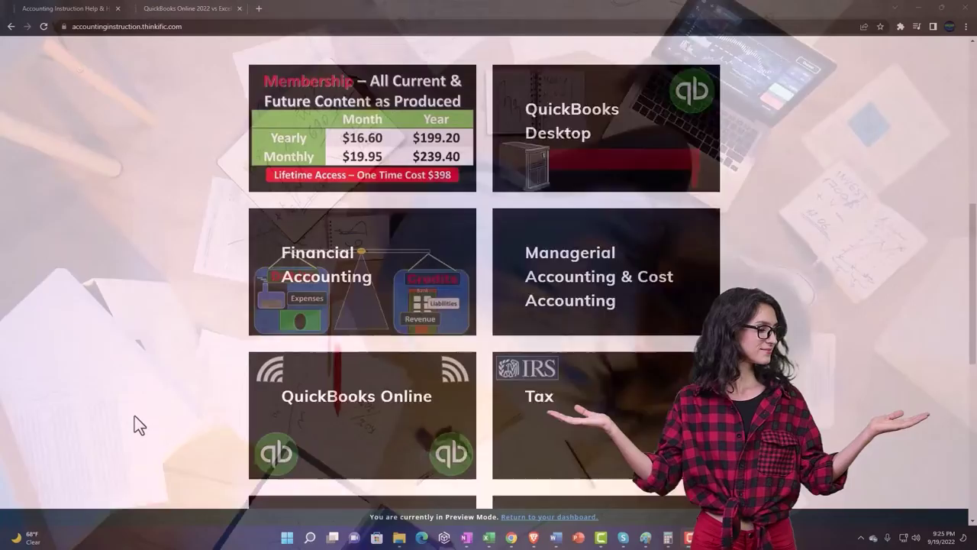
pyautogui.scroll(-6, 134, 416)
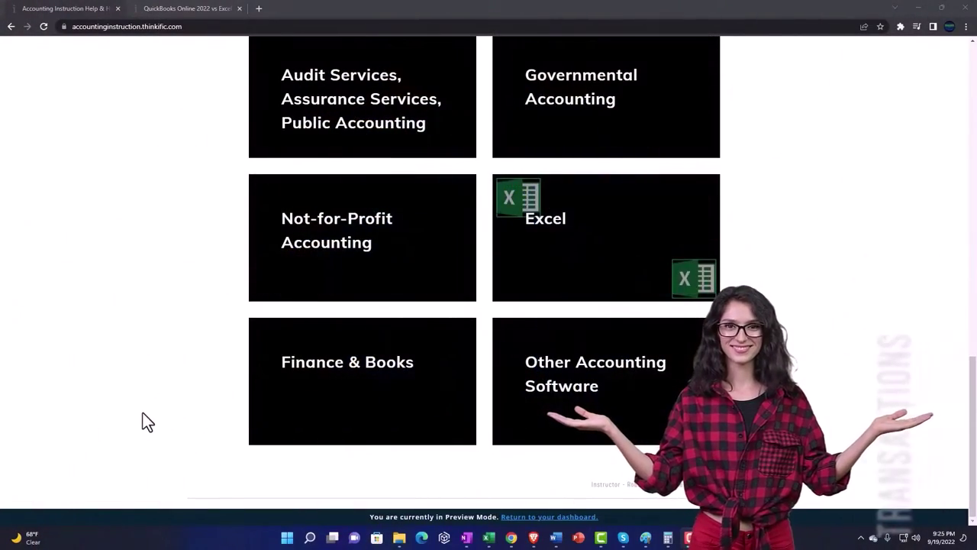
pyautogui.click(176, 17)
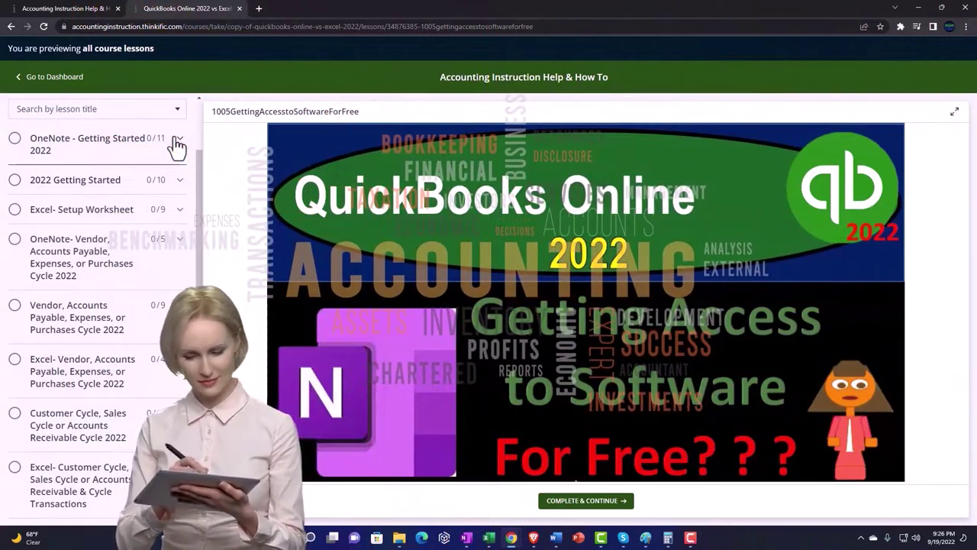
pyautogui.click(176, 142)
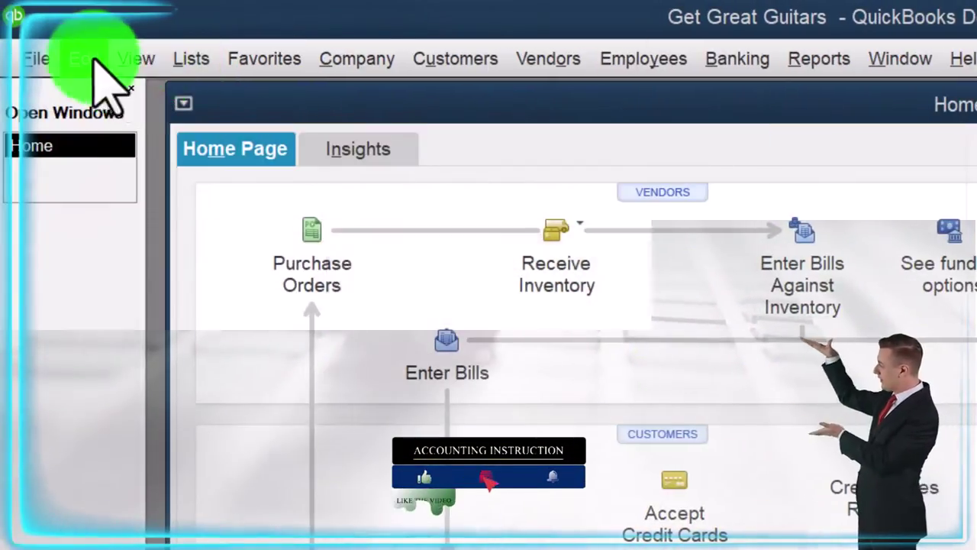
# - Switch to QuickBooks Desktop and maximize the Home window of the Get Great Guitars company file
pyautogui.click(84, 58)
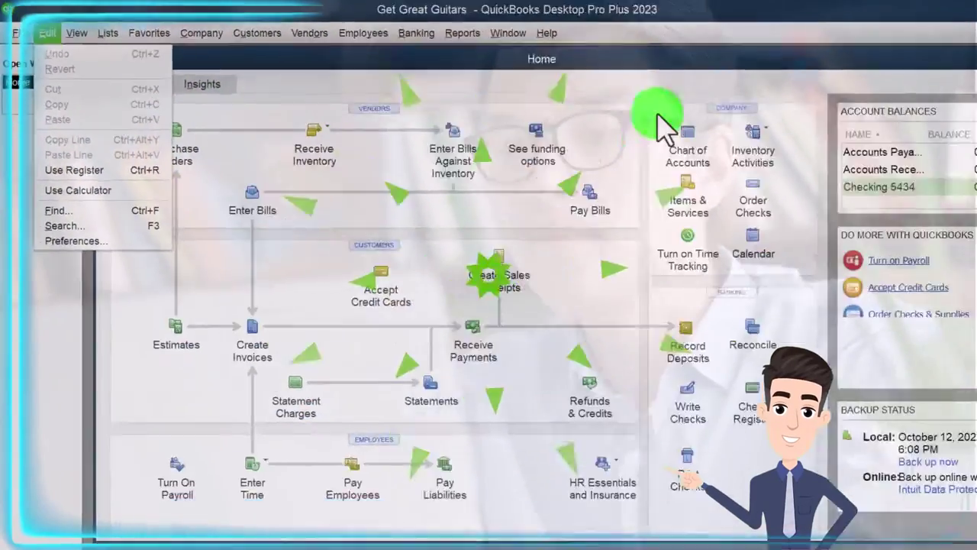
pyautogui.click(707, 62)
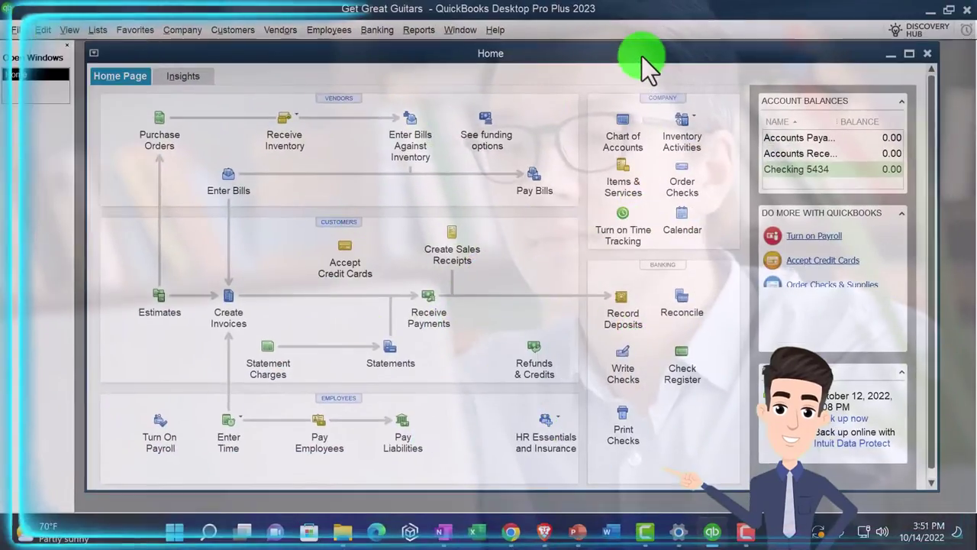
pyautogui.click(910, 53)
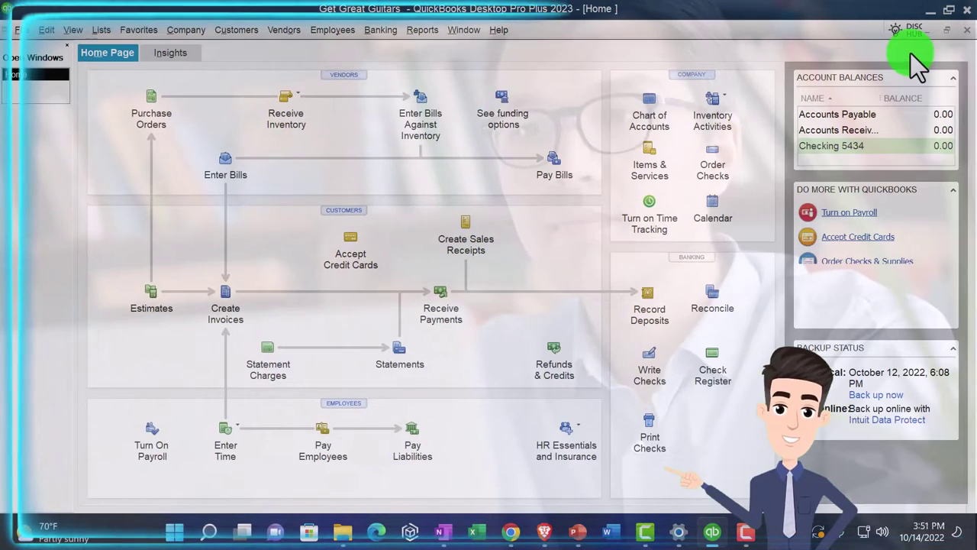
# - Examine the Sales & Customers preferences, both personal and company, including the template choices for the invoice packing slip
pyautogui.click(47, 30)
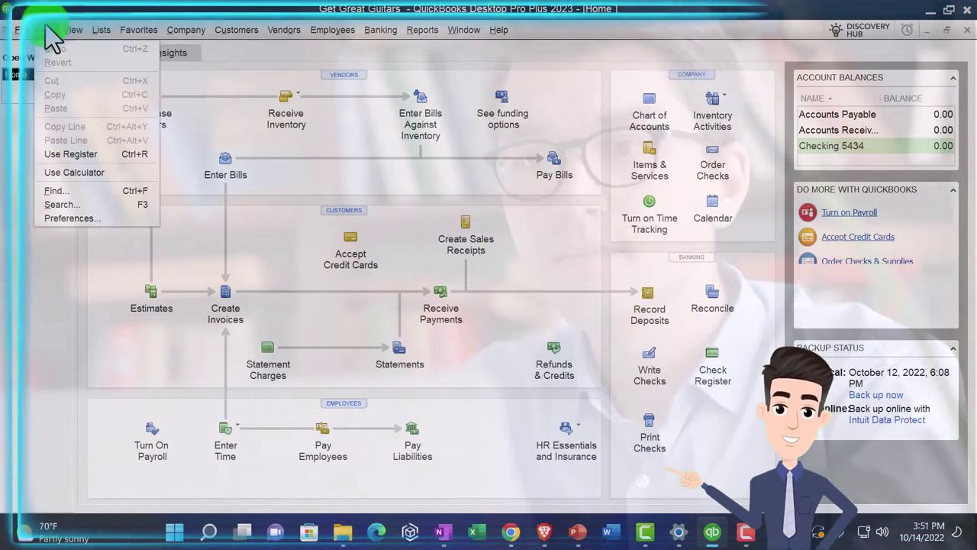
pyautogui.click(92, 218)
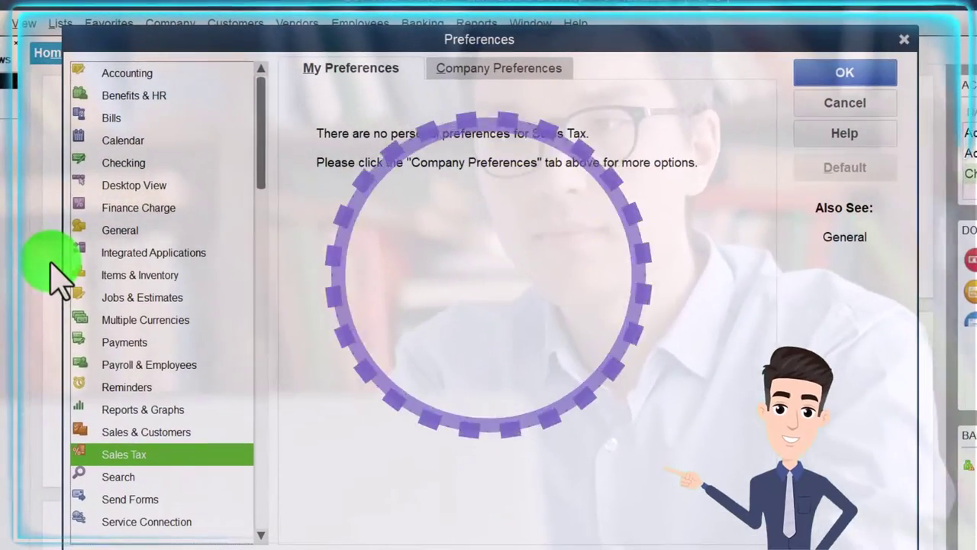
pyautogui.click(125, 434)
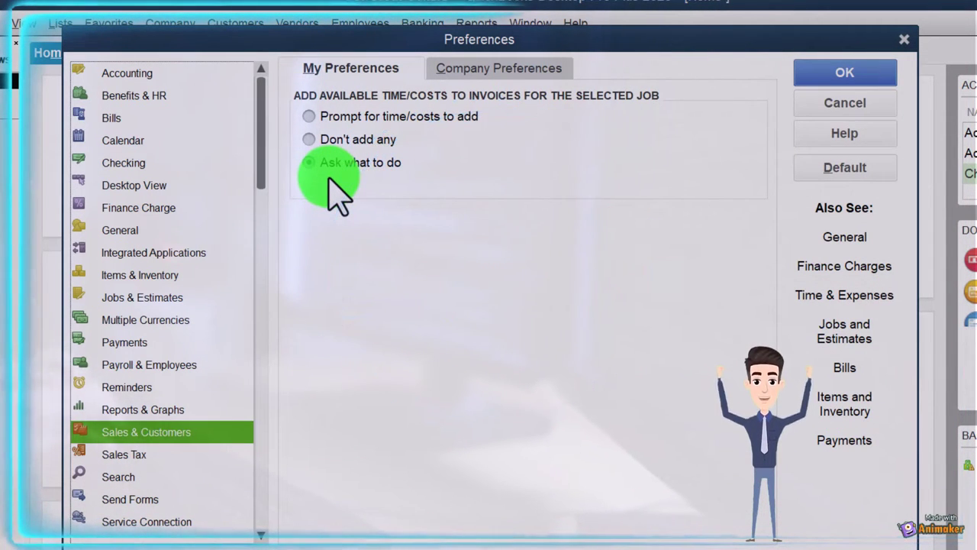
pyautogui.click(481, 77)
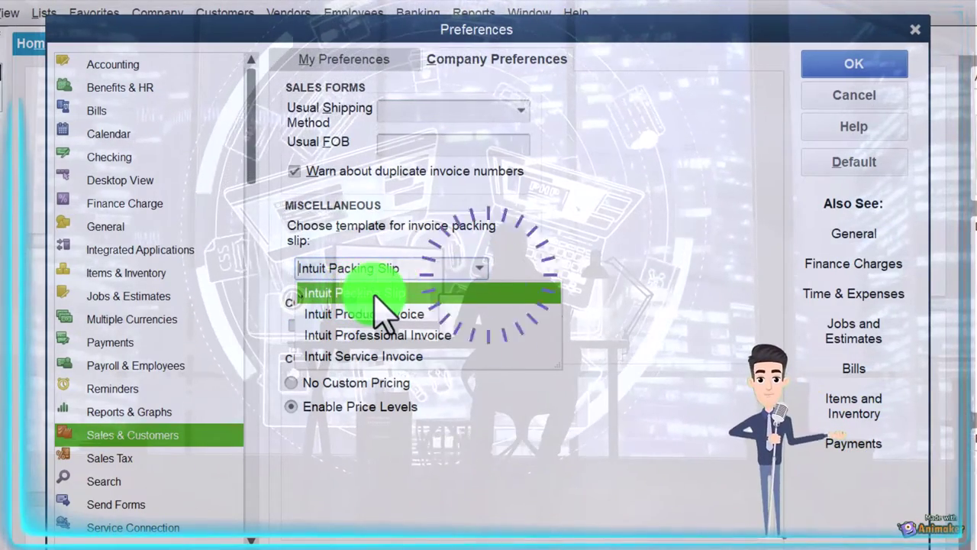
pyautogui.click(677, 305)
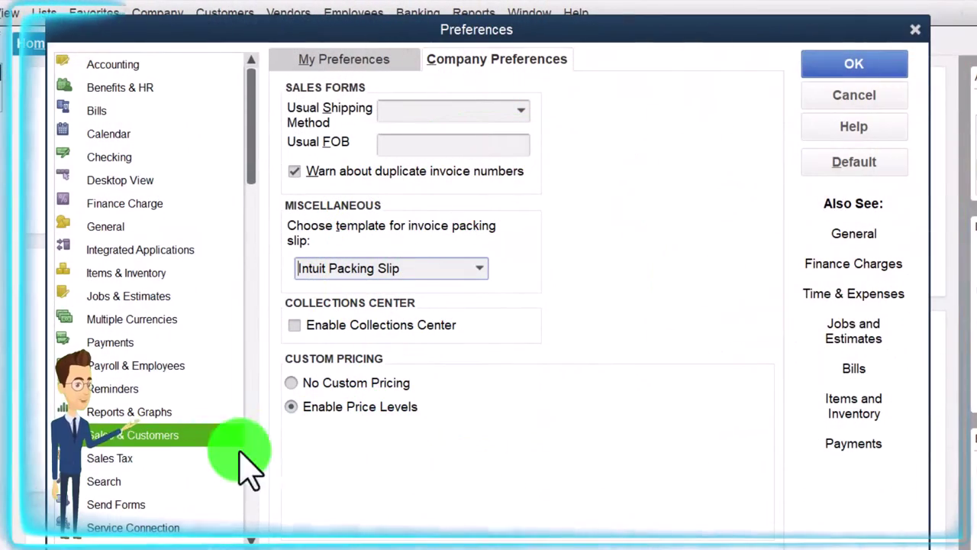
# - Review the company preferences for Sales Tax and close the preferences without changing anything
pyautogui.click(107, 458)
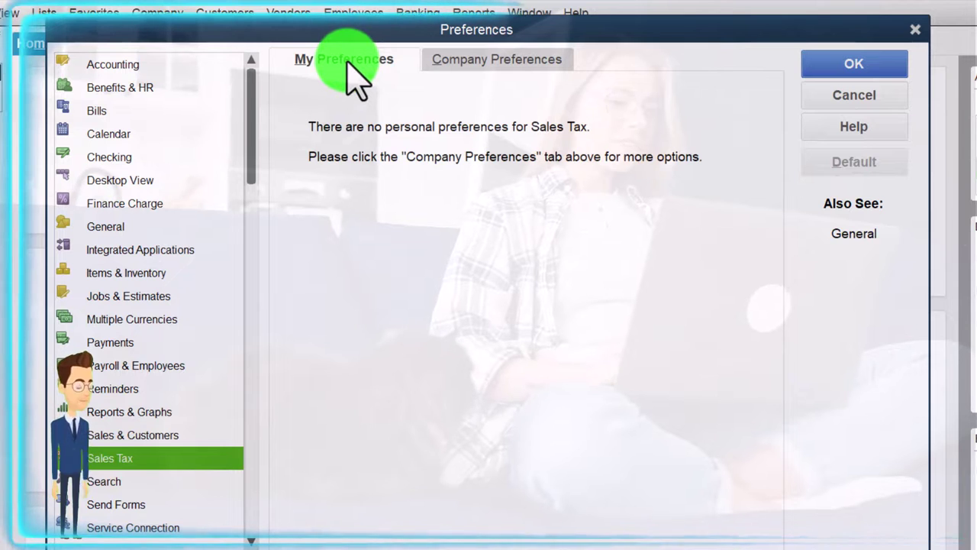
pyautogui.click(451, 60)
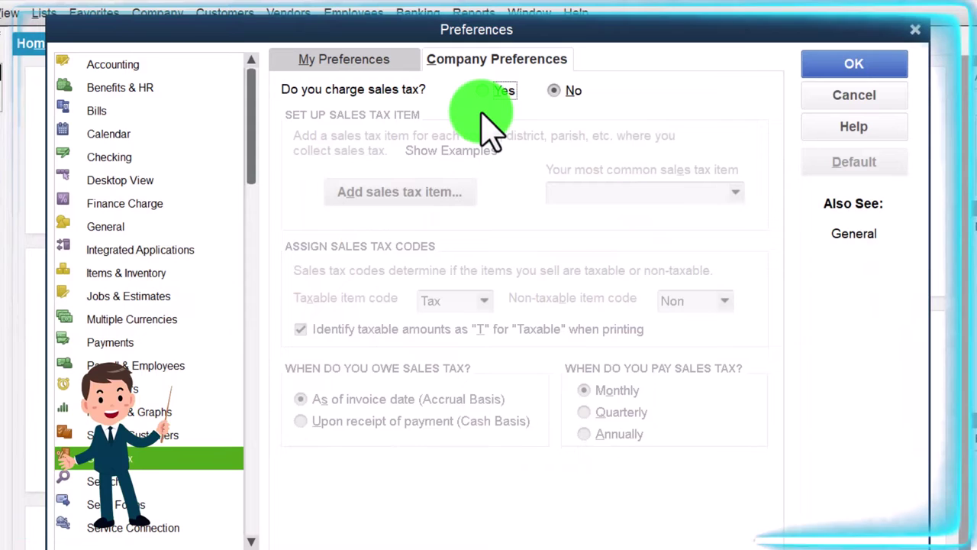
pyautogui.click(916, 31)
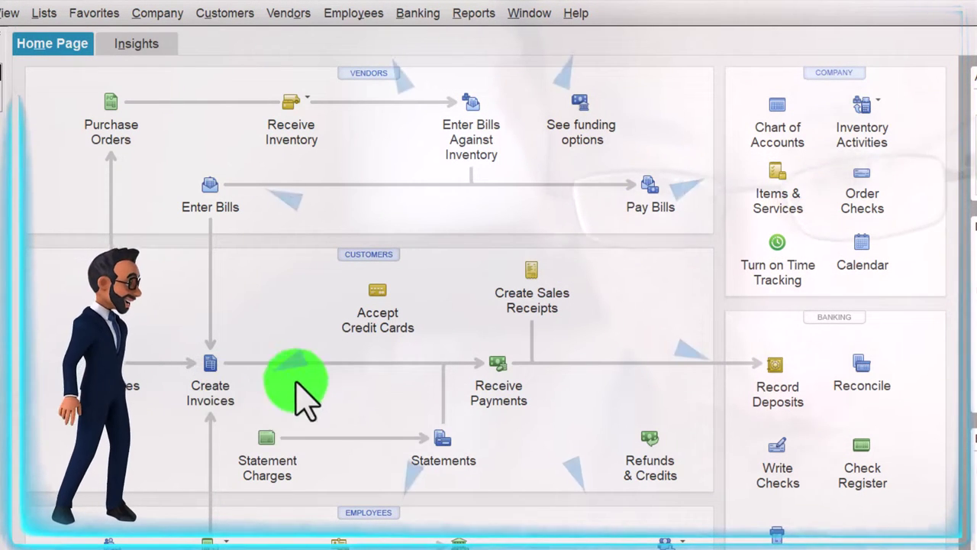
# - View the item lines of a blank invoice and look over the available company lists
pyautogui.click(218, 385)
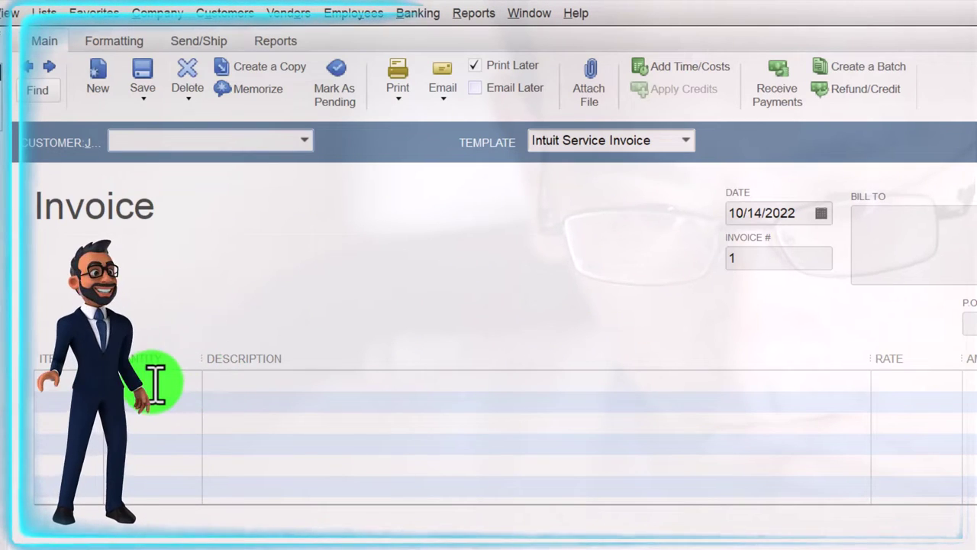
pyautogui.click(154, 382)
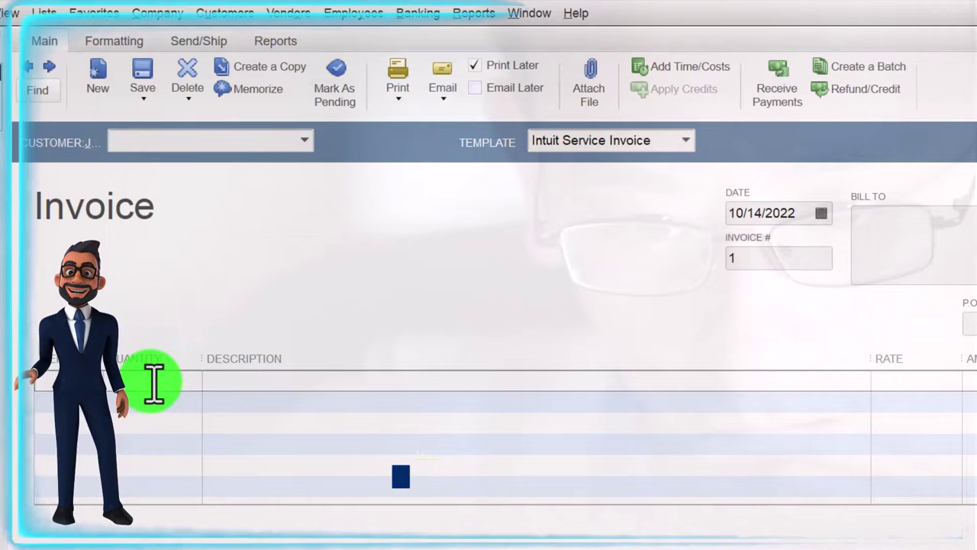
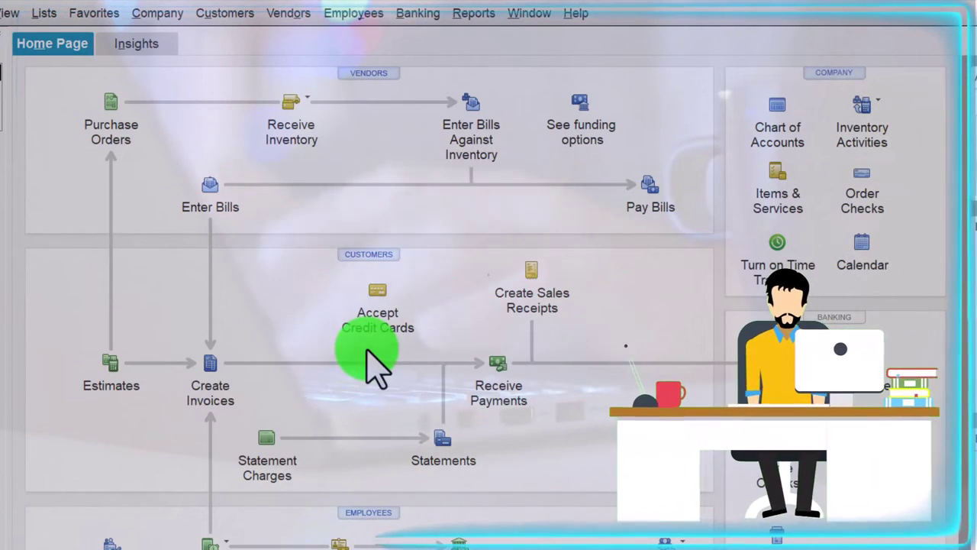
pyautogui.click(43, 13)
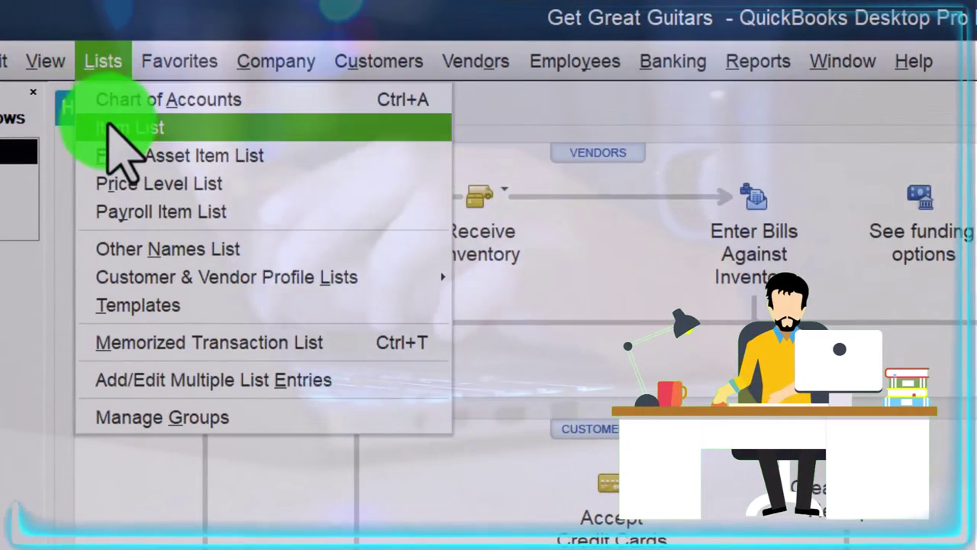
pyautogui.click(69, 64)
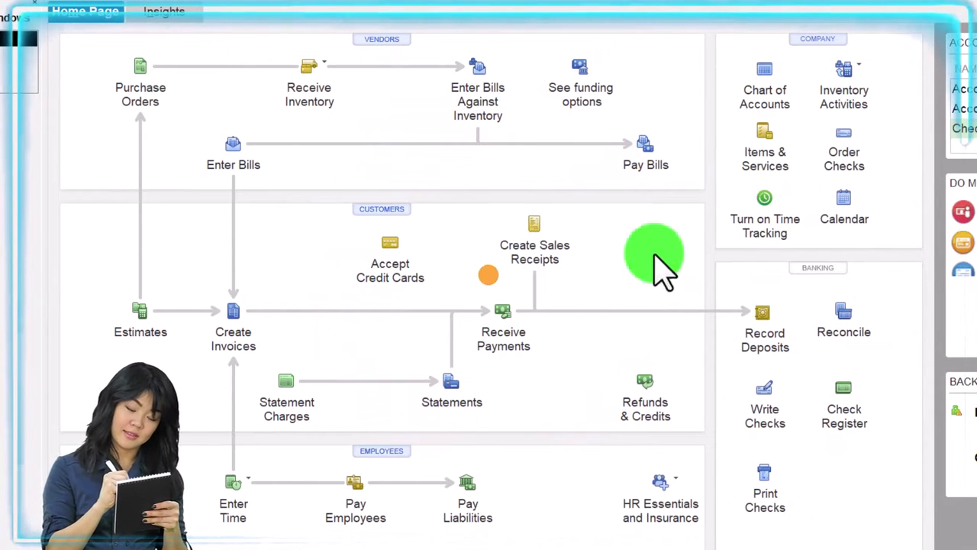
# - Open a blank invoice and view the choices for its customer field
pyautogui.click(246, 336)
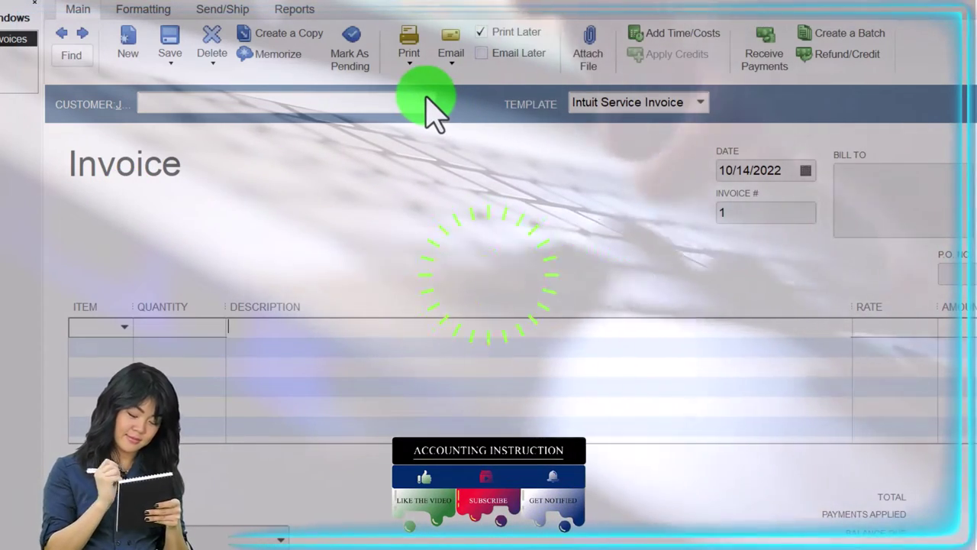
pyautogui.click(426, 98)
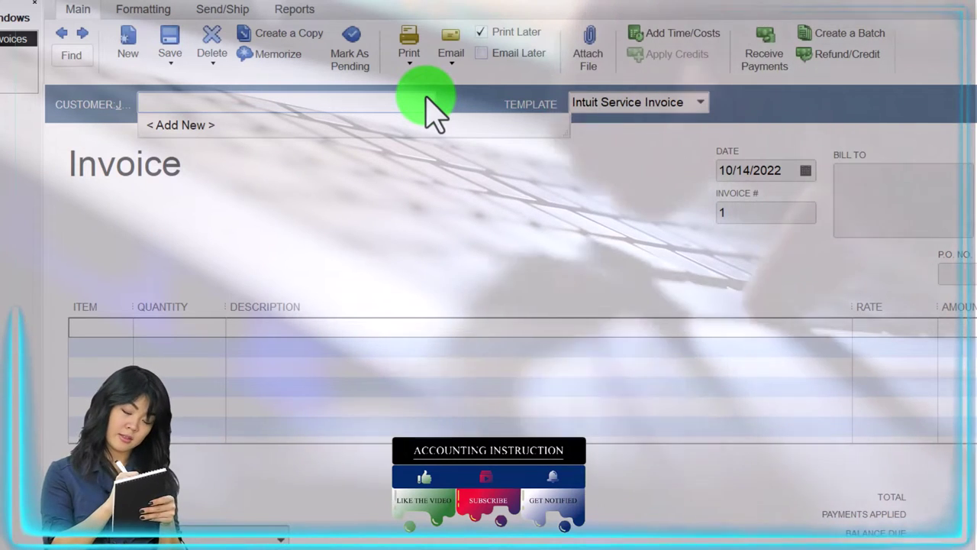
pyautogui.click(403, 207)
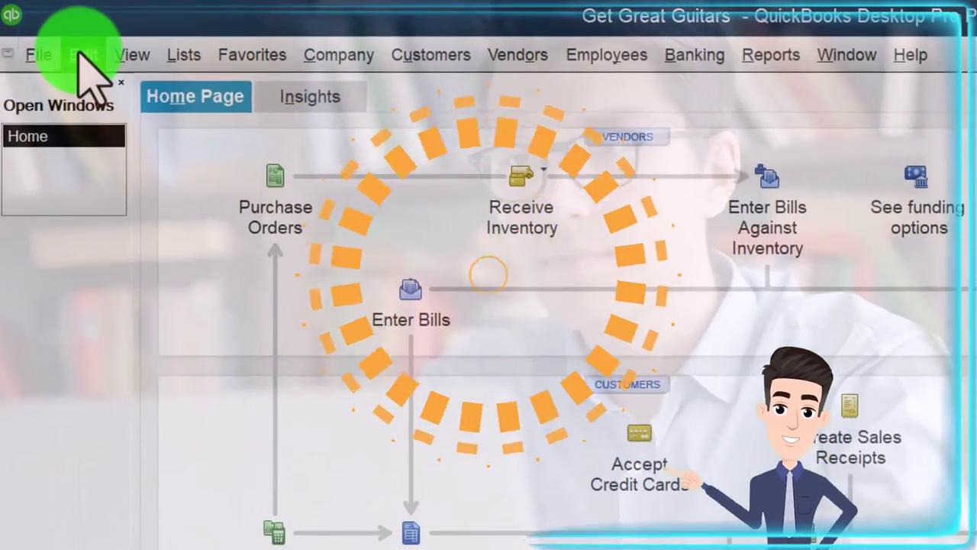
# - Turn on sales tax by answering Yes to charging it in the company preferences for Sales Tax
pyautogui.click(83, 54)
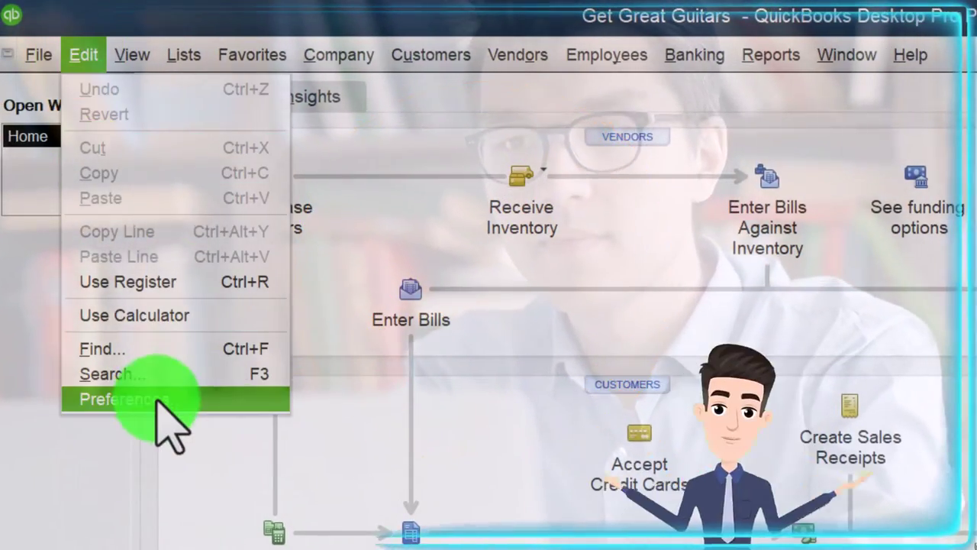
pyautogui.click(158, 398)
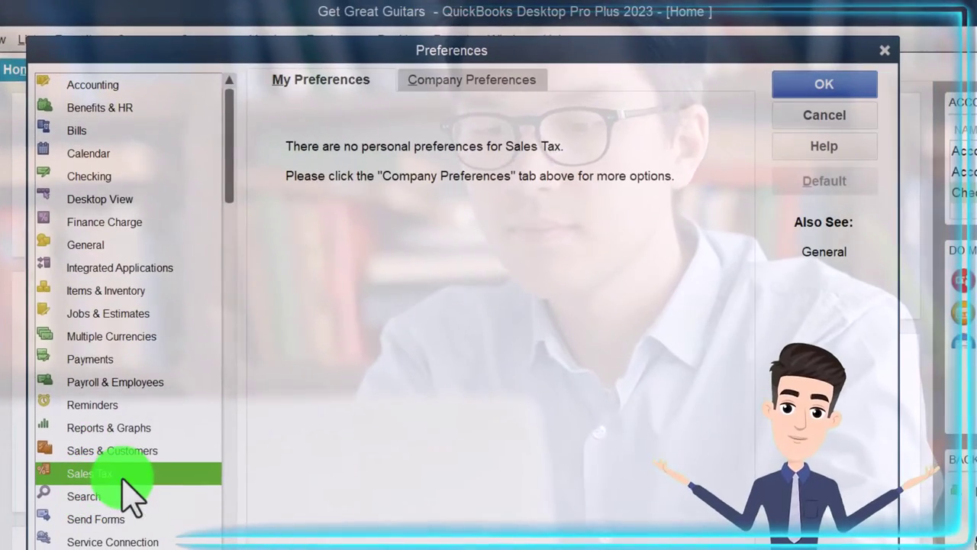
pyautogui.click(441, 84)
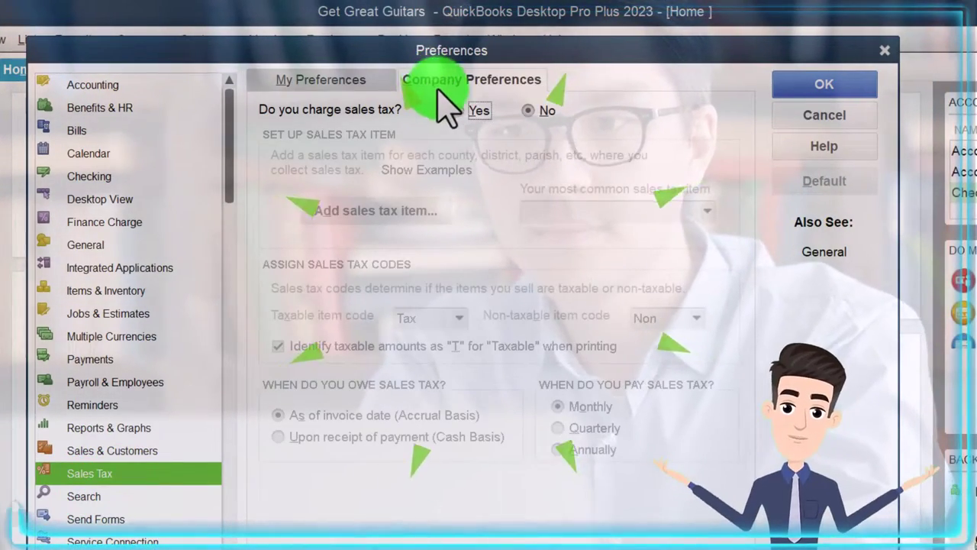
pyautogui.click(458, 111)
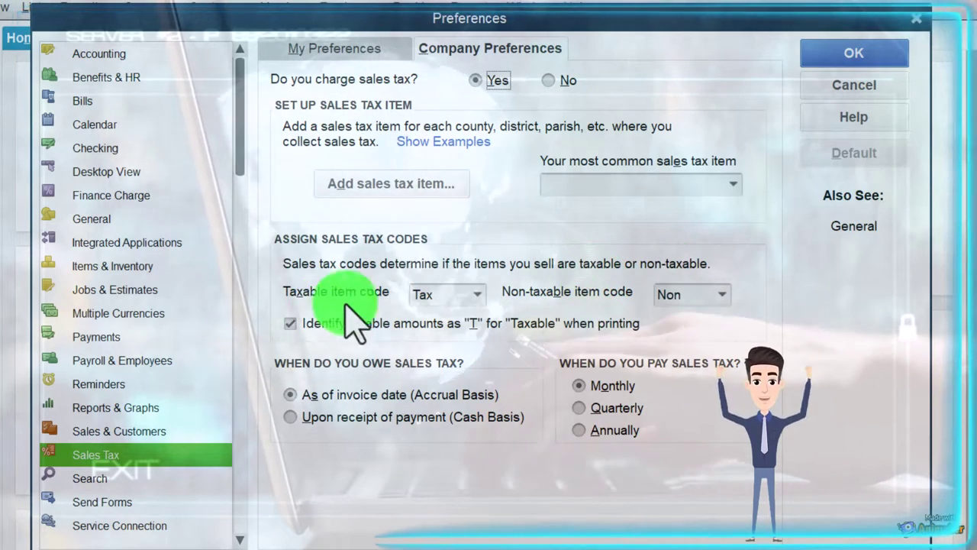
# - Examine the sales tax codes assigned to taxable and non-taxable items
pyautogui.click(468, 295)
pyautogui.click(489, 362)
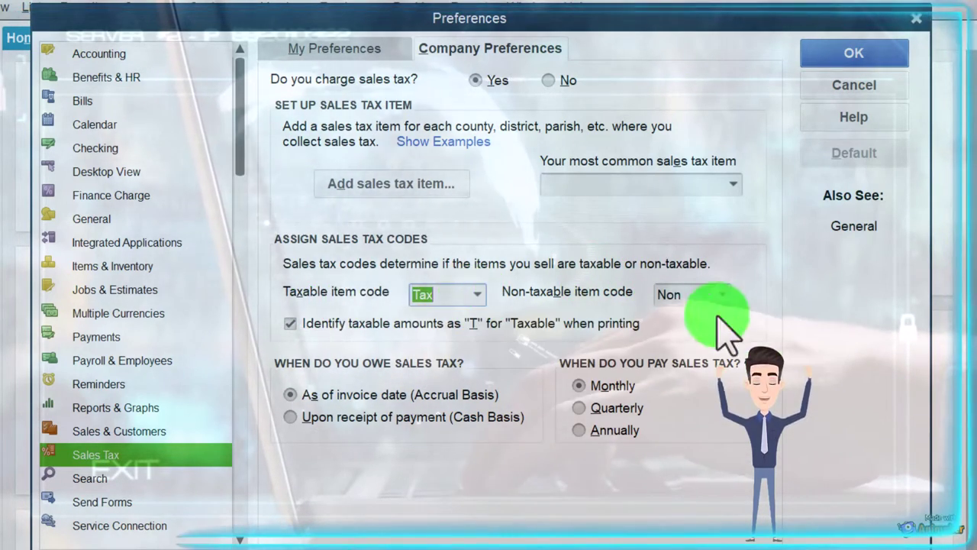
pyautogui.click(722, 297)
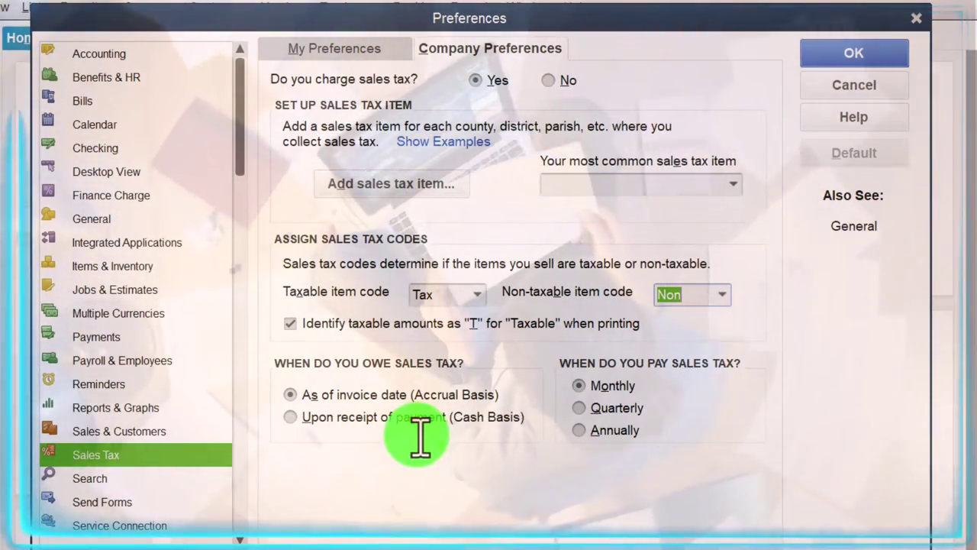
# - Try to close the preferences and save the Sales Tax changes without a most common sales tax item
pyautogui.click(917, 17)
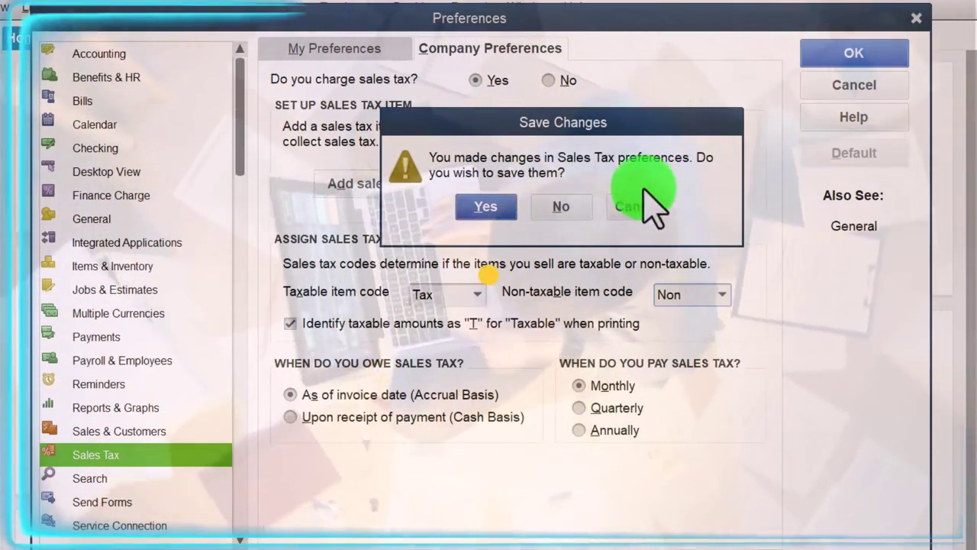
pyautogui.click(489, 216)
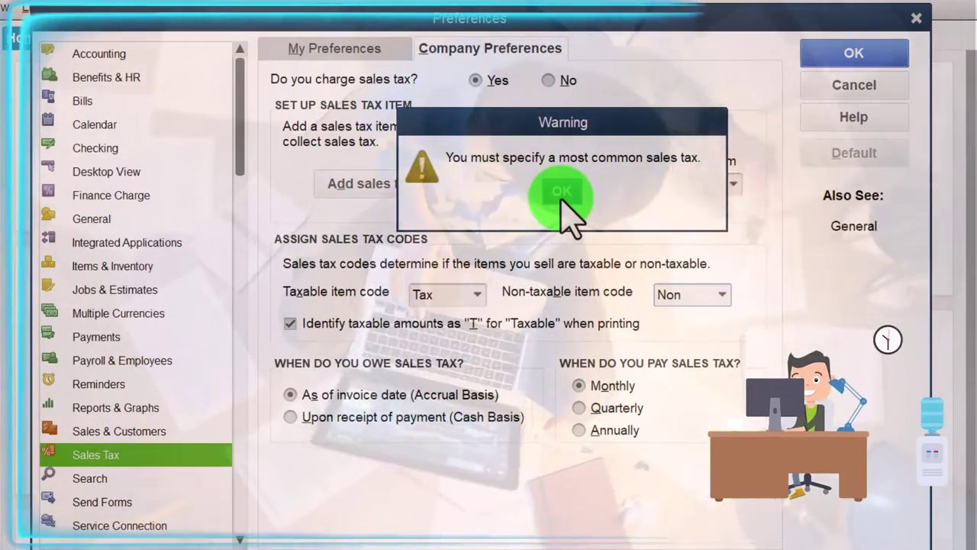
# - Move the Preferences window aside and review the Create Invoices and Create Sales Receipts parts of the customer cycle on the Home page
pyautogui.moveTo(393, 23); pyautogui.dragTo(976, 8)
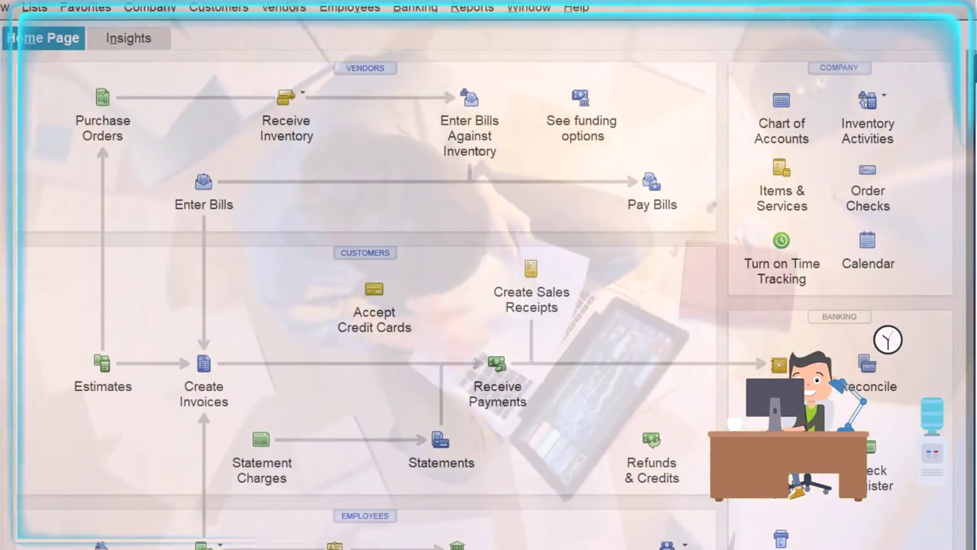
pyautogui.click(577, 328)
pyautogui.click(214, 378)
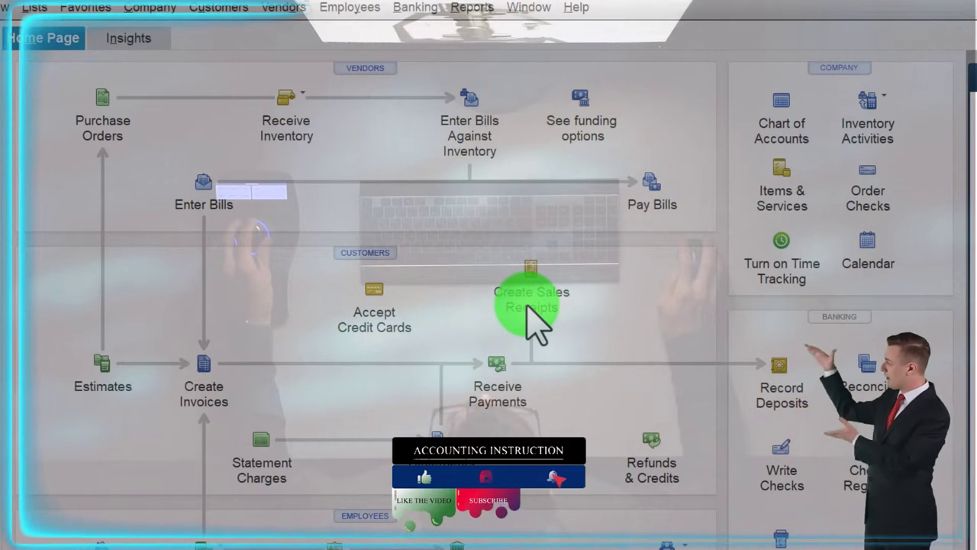
pyautogui.click(526, 306)
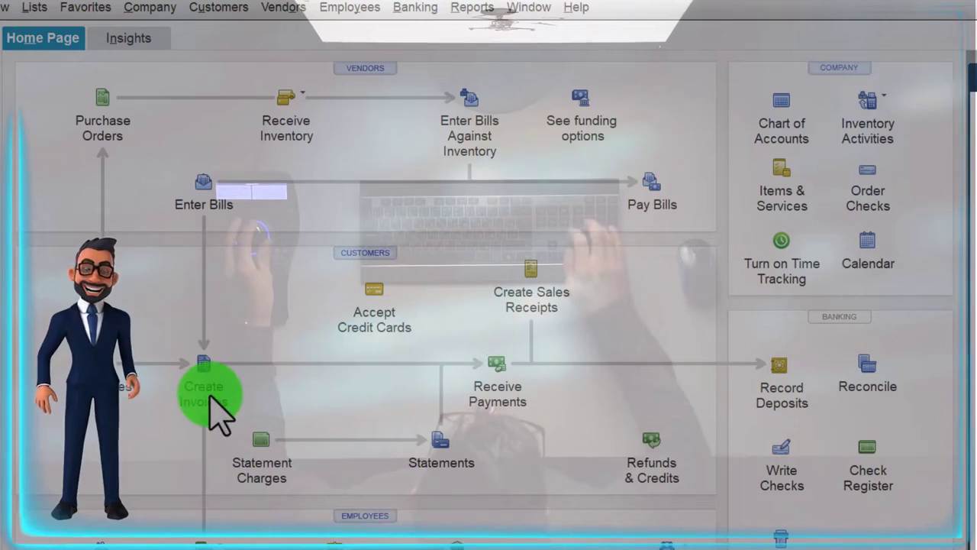
pyautogui.click(490, 321)
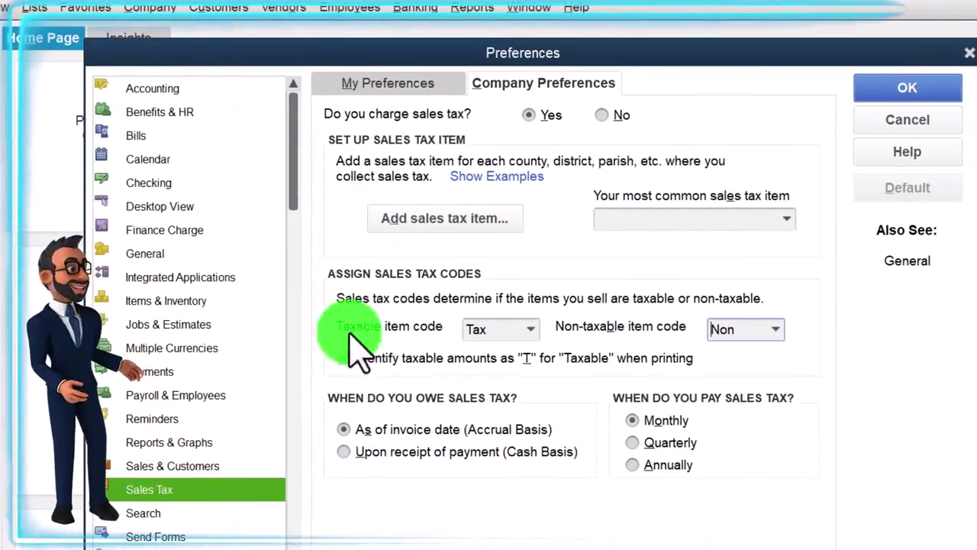
# - Start a new sales tax item from the company preferences with the type Sales Tax Item
pyautogui.click(653, 427)
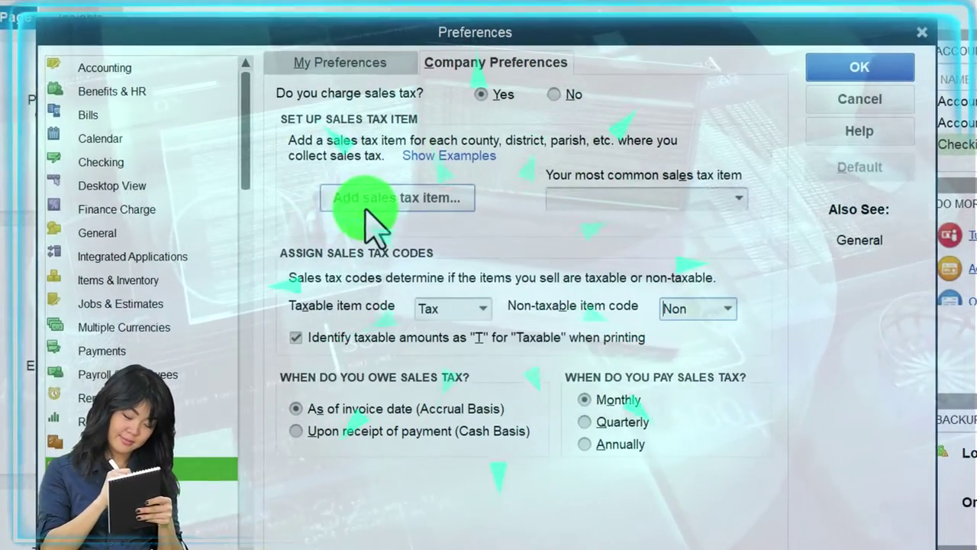
pyautogui.click(374, 212)
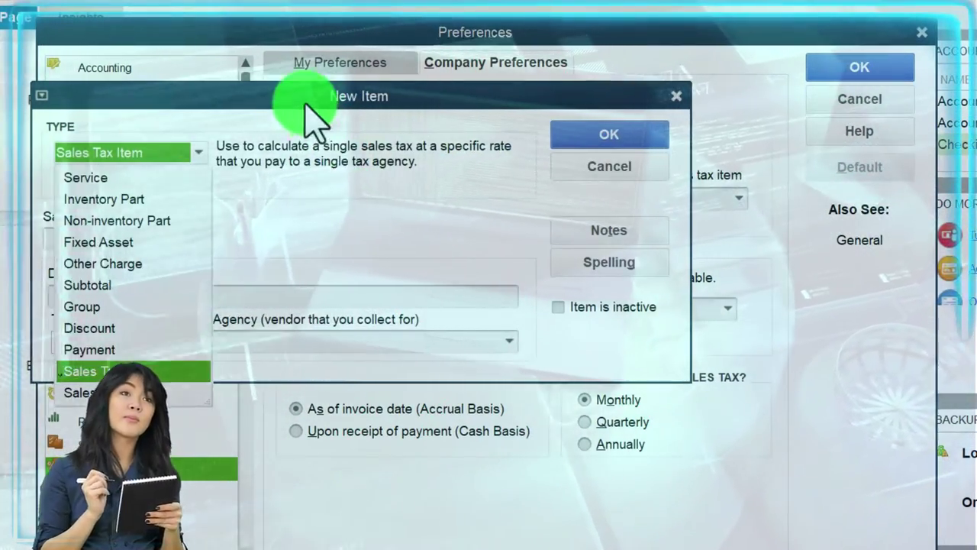
pyautogui.moveTo(306, 96); pyautogui.dragTo(518, 74)
pyautogui.click(413, 133)
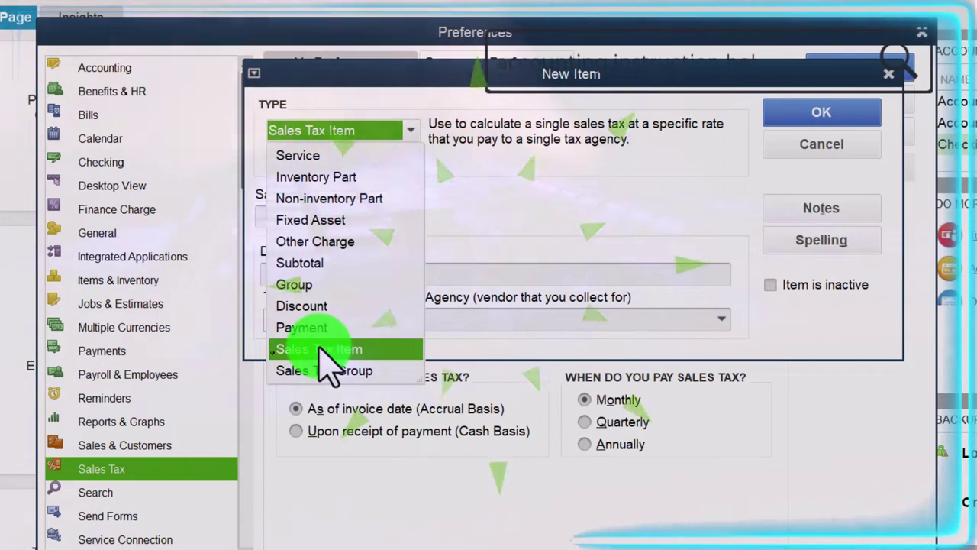
pyautogui.click(319, 348)
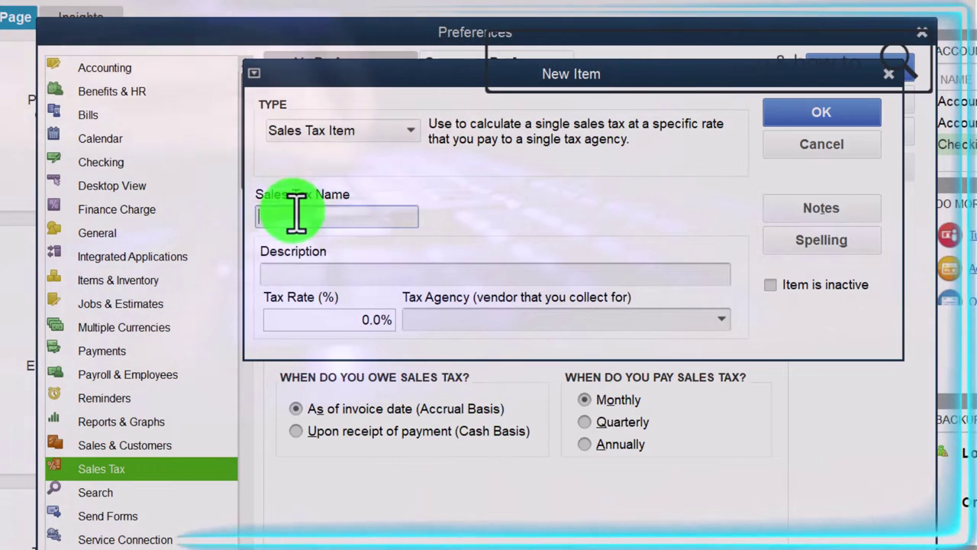
# - Name the new sales tax item CA Sales Tax
pyautogui.write('S')
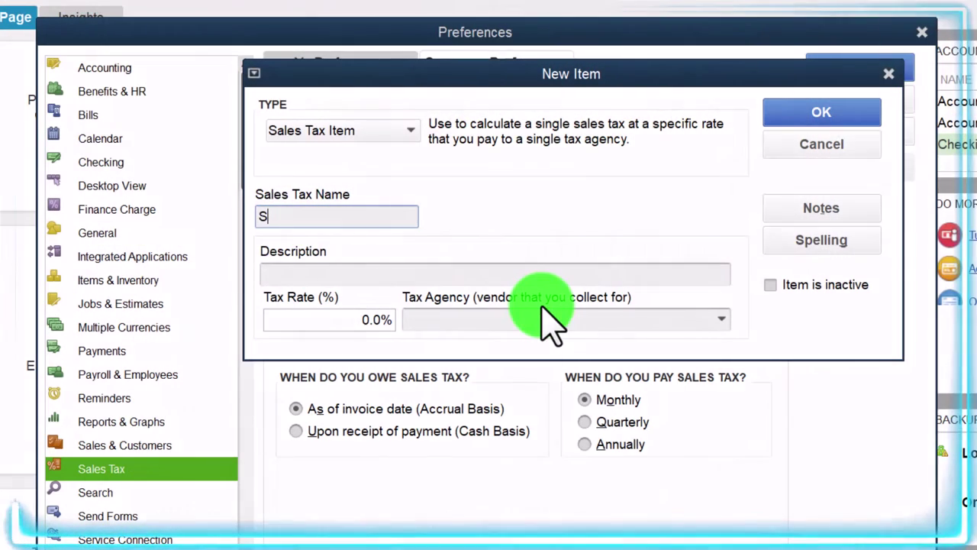
pyautogui.write('tar')
pyautogui.press('BackSpace')
pyautogui.press('BackSpace')
pyautogui.press('BackSpace')
pyautogui.press('BackSpace')
pyautogui.write('C')
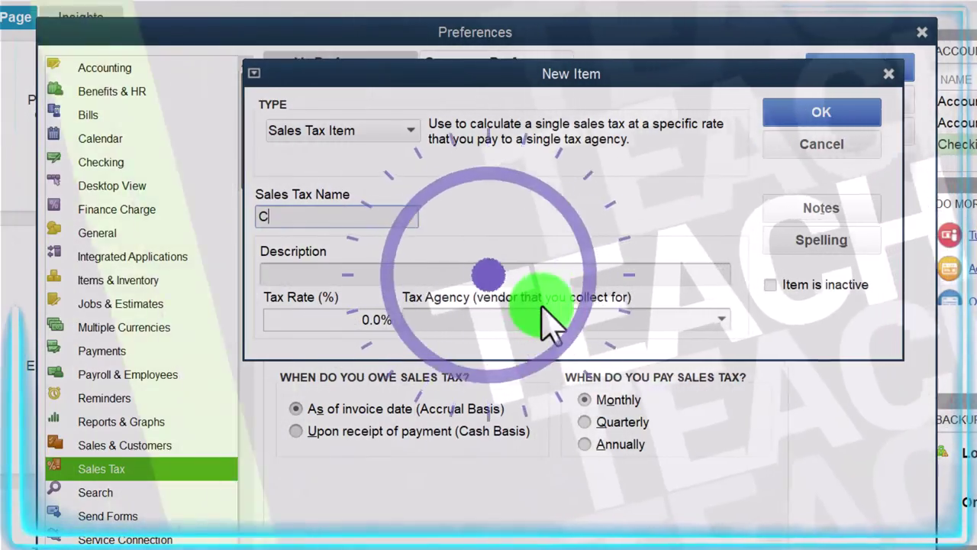
pyautogui.write('A Sales Ta')
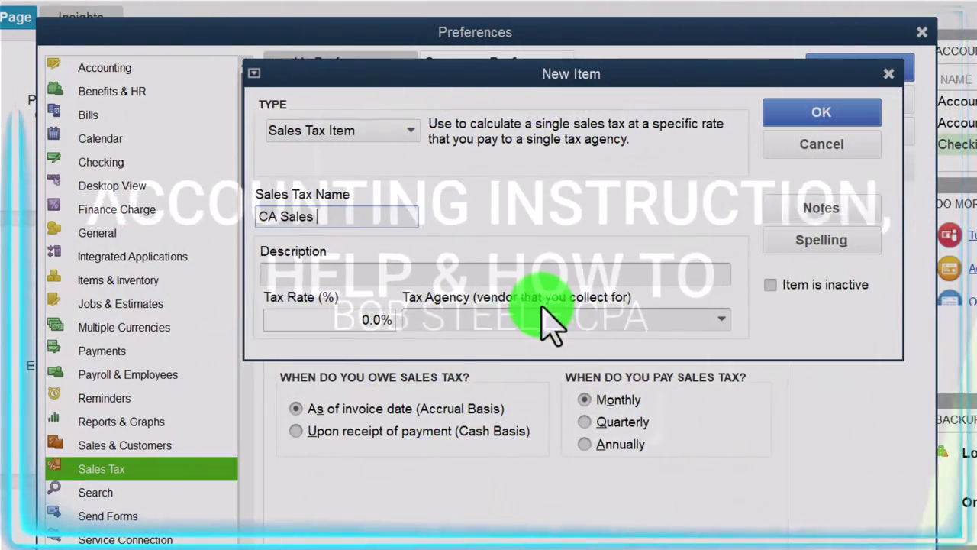
pyautogui.write('x')
pyautogui.press('Tab')
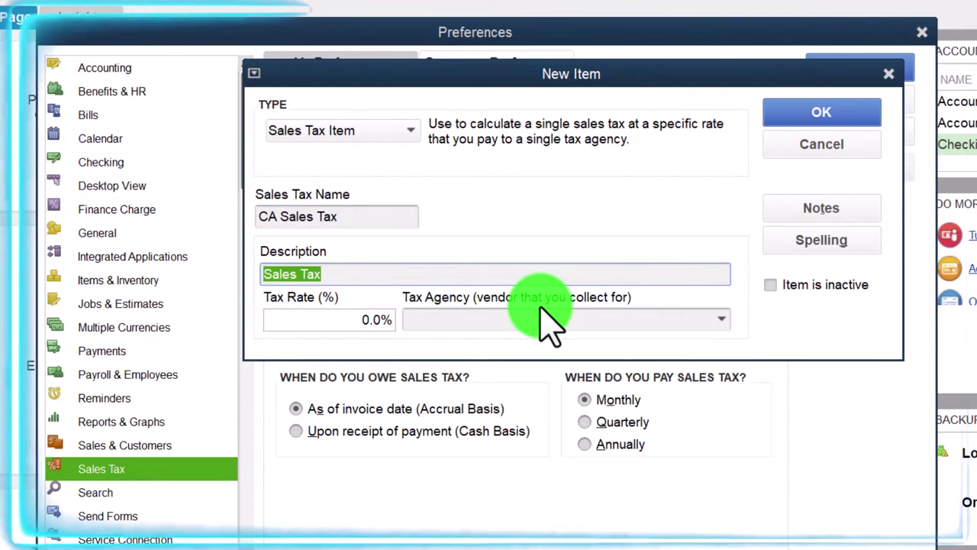
# - Change the item's description to CA Sales Tax and set its tax rate to 4%
pyautogui.click(276, 277)
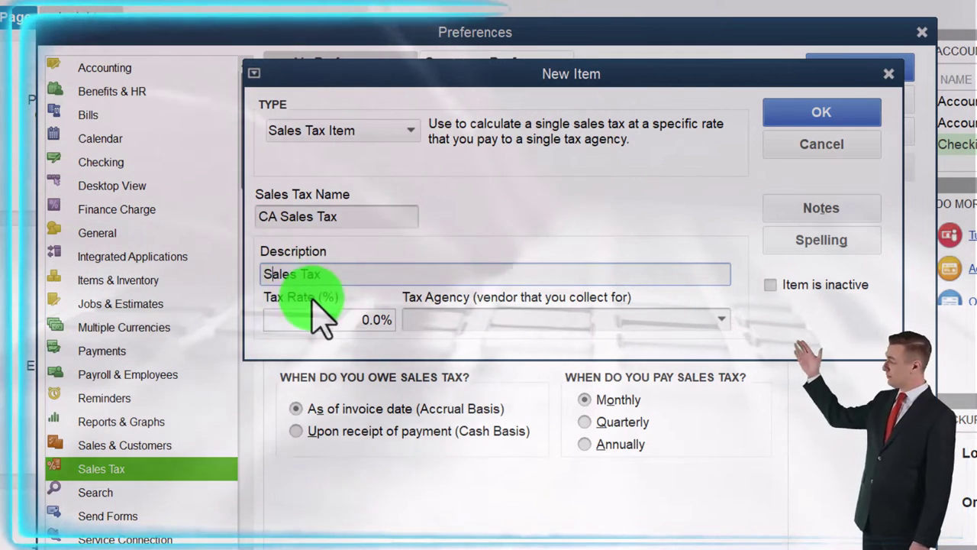
pyautogui.click(262, 274)
pyautogui.write('C')
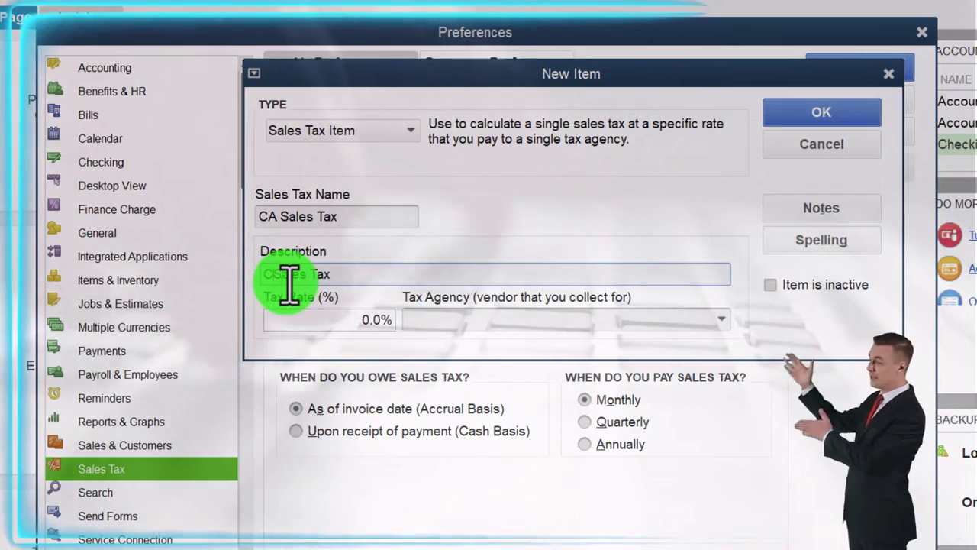
pyautogui.write('A')
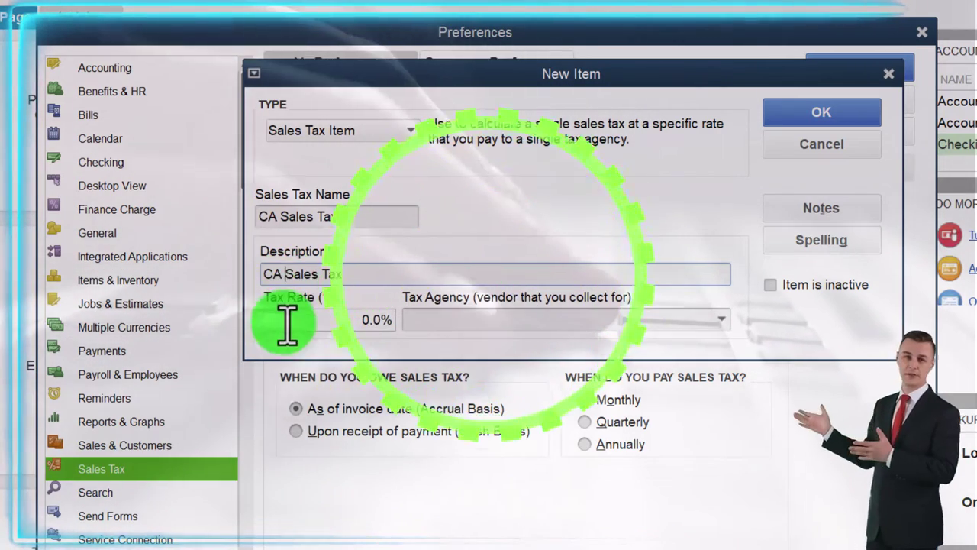
pyautogui.click(323, 323)
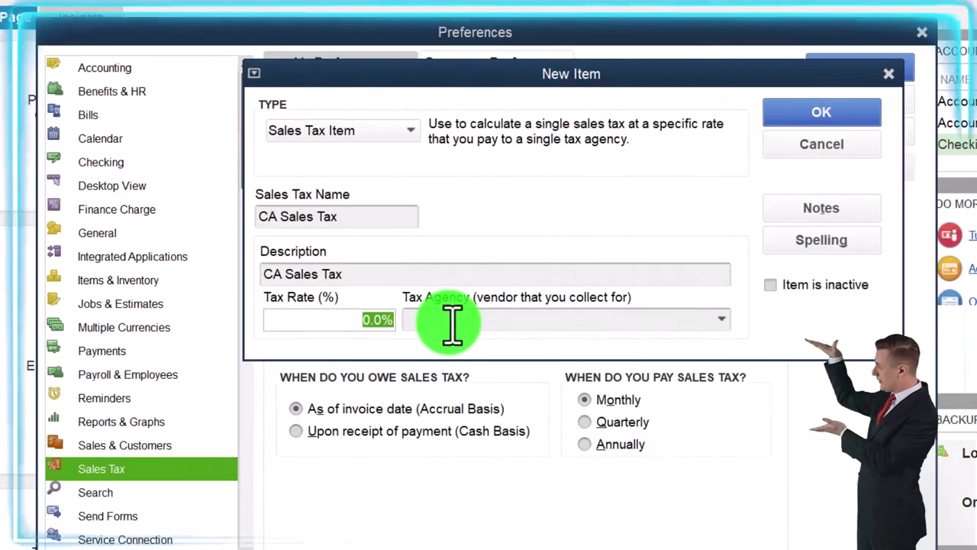
pyautogui.press('Tab')
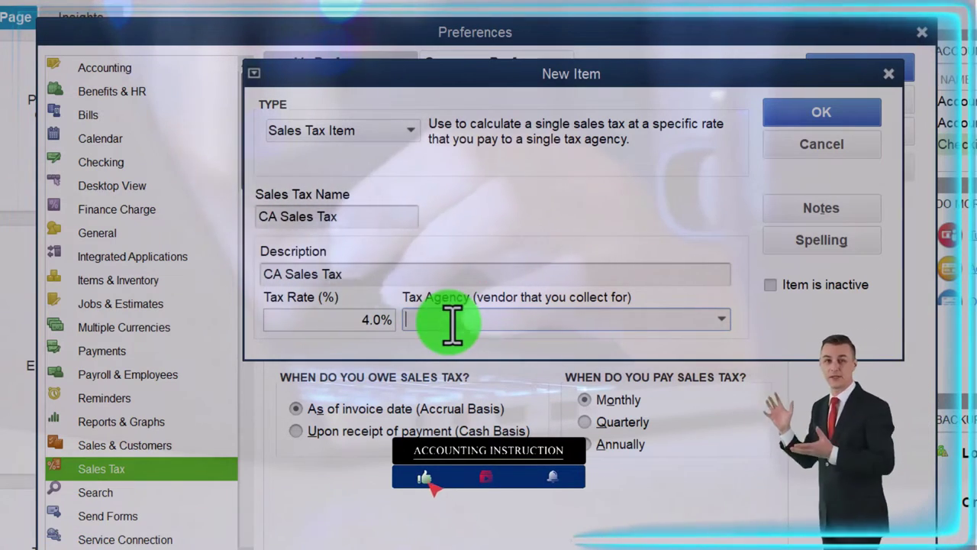
# - Add a new vendor named CA Sales Tax Department as the tax agency for the CA Sales Tax item
pyautogui.click(723, 319)
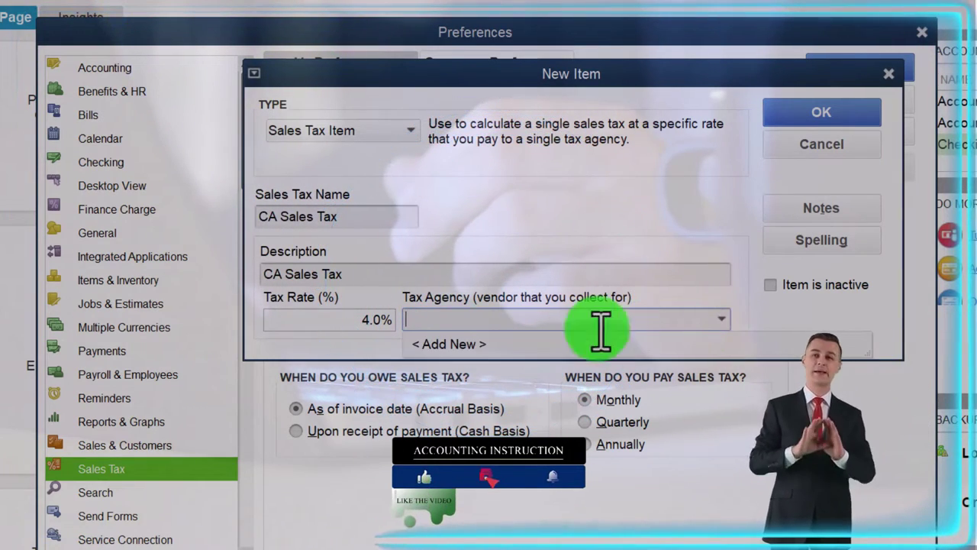
pyautogui.click(449, 344)
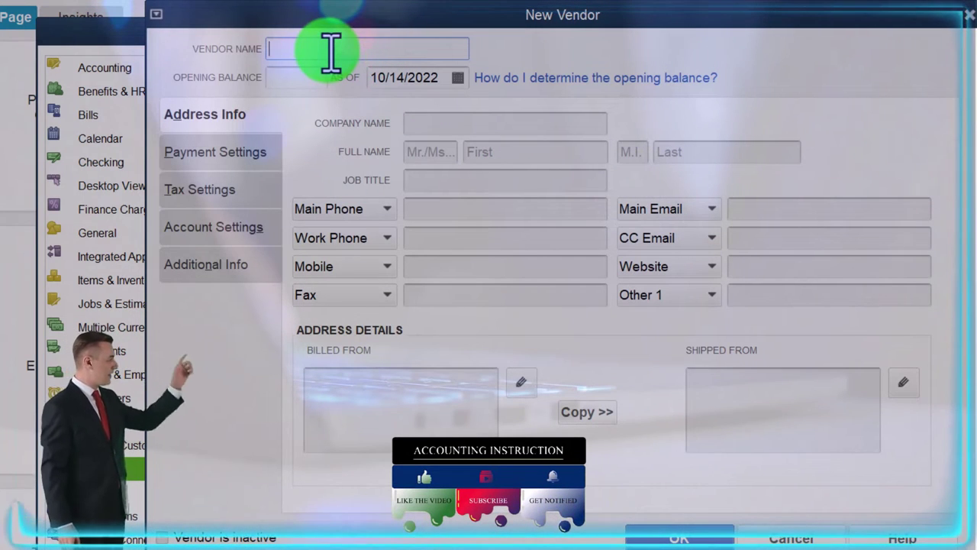
pyautogui.write('CA')
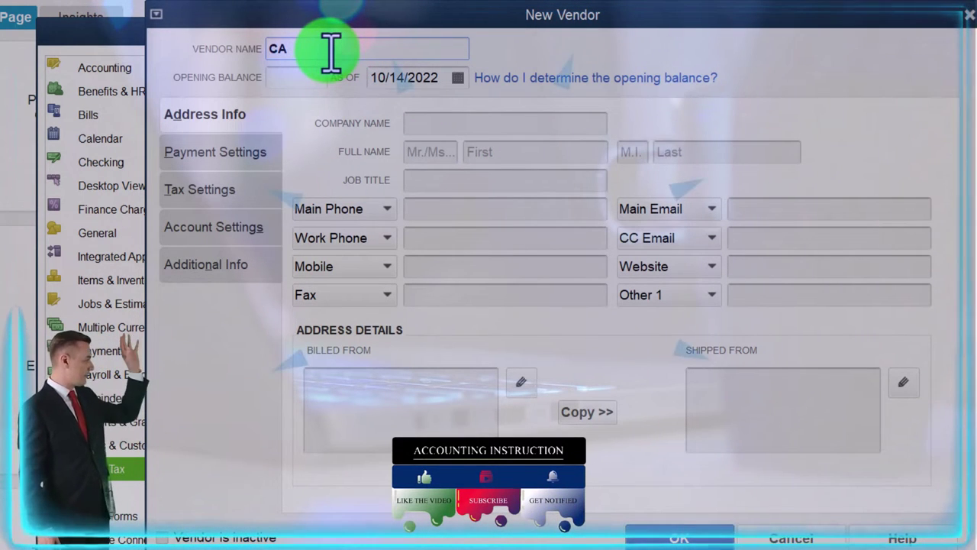
pyautogui.write(' Sales')
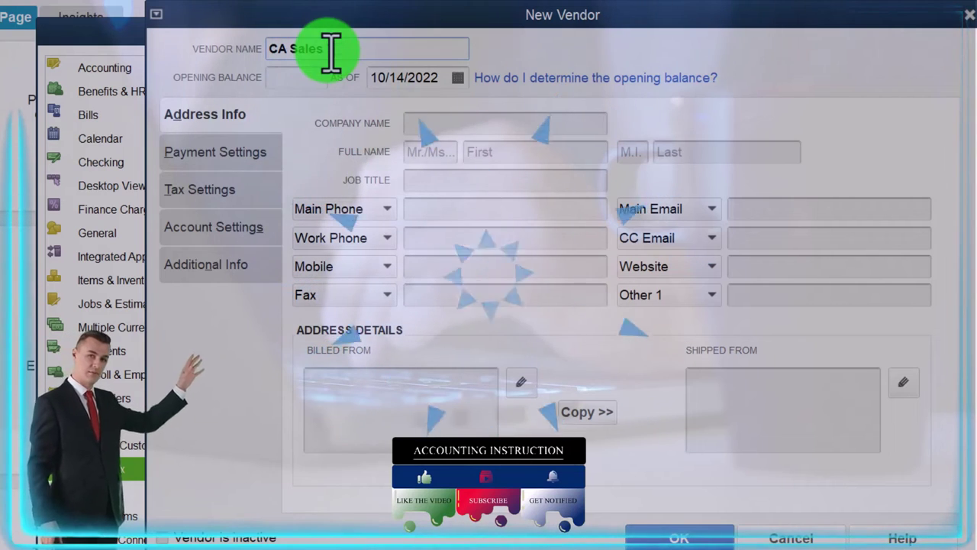
pyautogui.write(' Tax Depar')
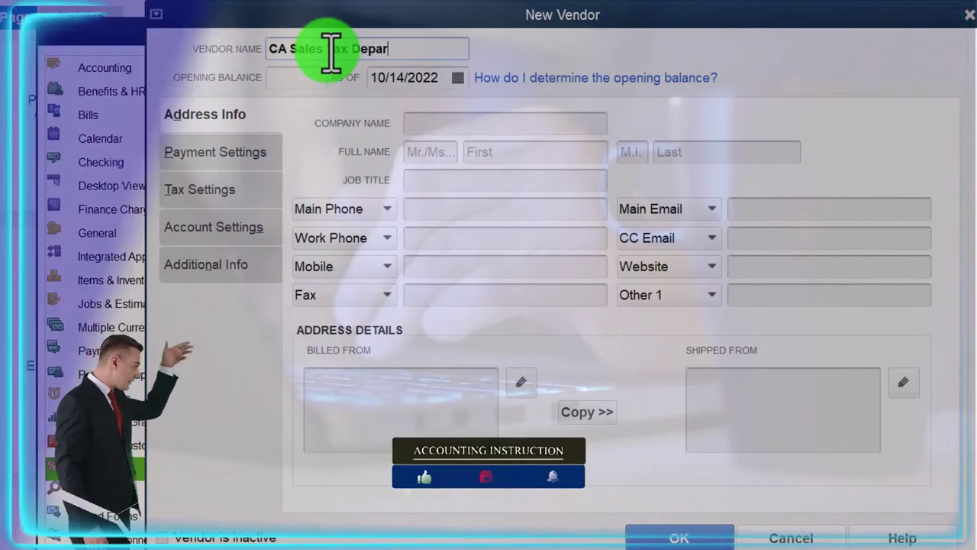
pyautogui.write('tment')
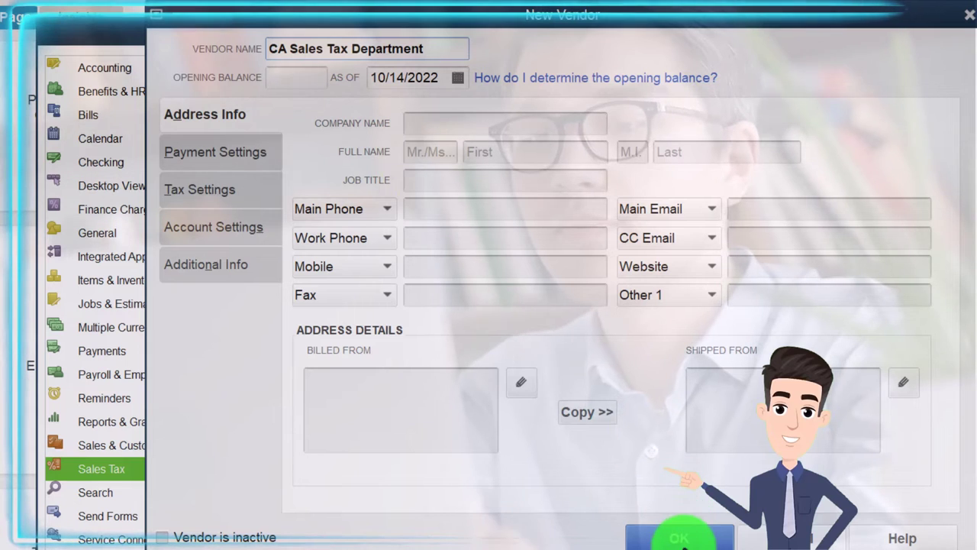
pyautogui.click(679, 537)
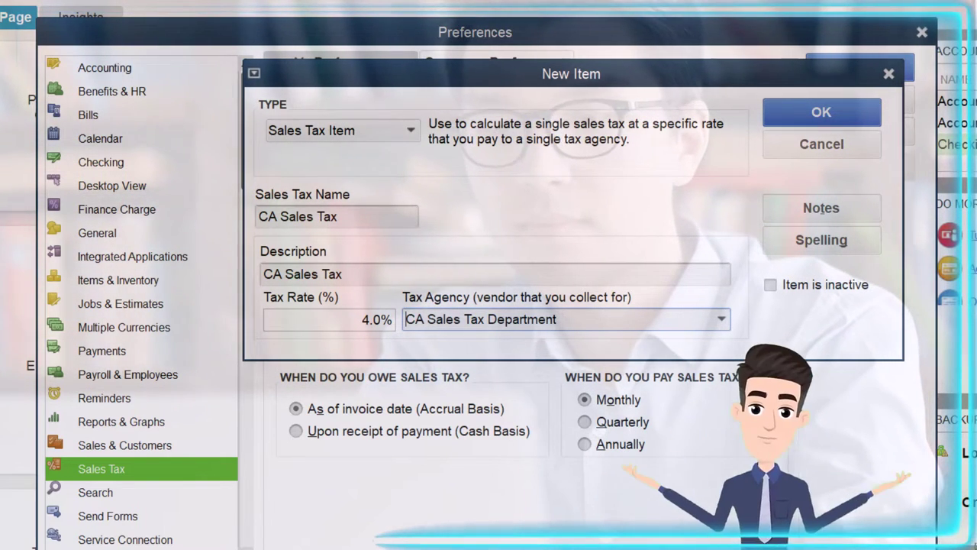
# - Save the CA Sales Tax item and set it as the most common sales tax item
pyautogui.click(794, 111)
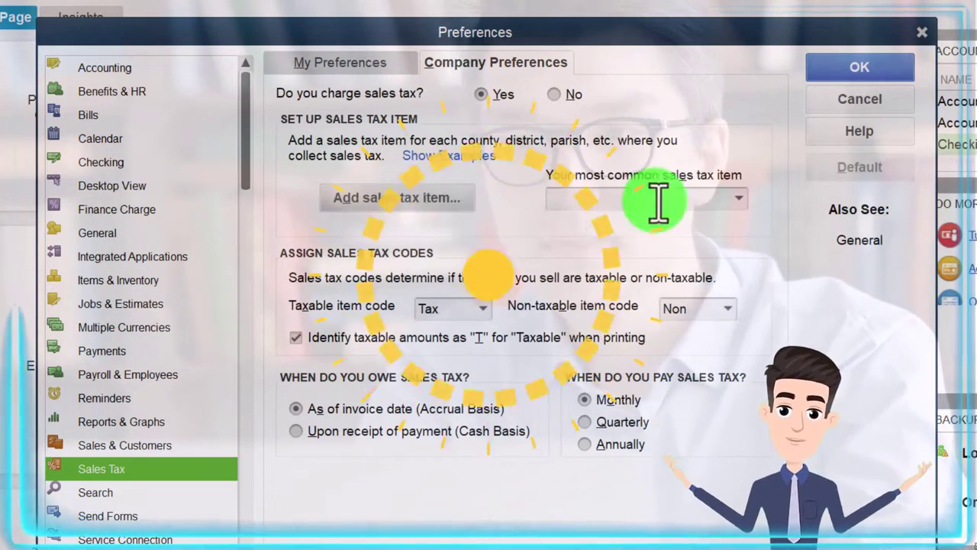
pyautogui.click(738, 198)
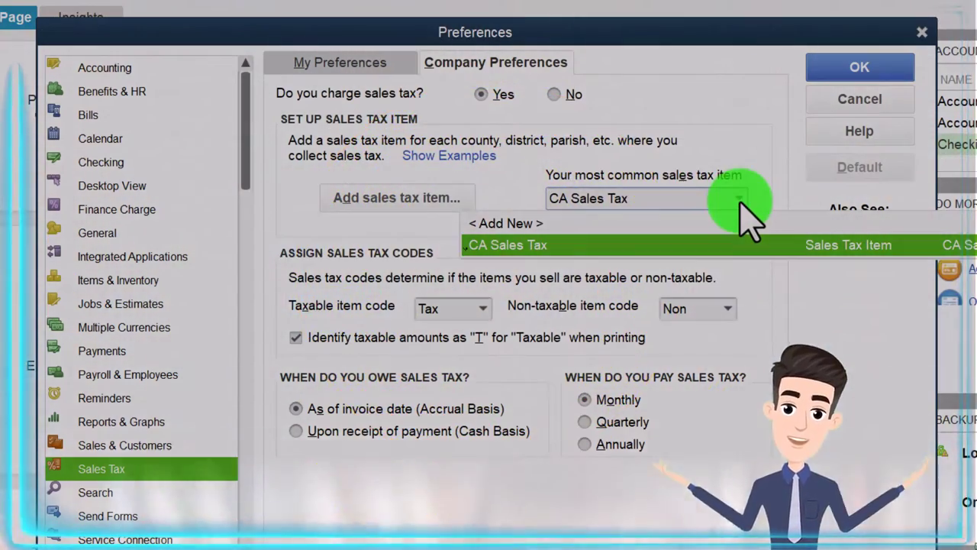
pyautogui.click(739, 200)
# - Start a second item of type Sales Tax Item and name it City Sales Tax
pyautogui.click(397, 199)
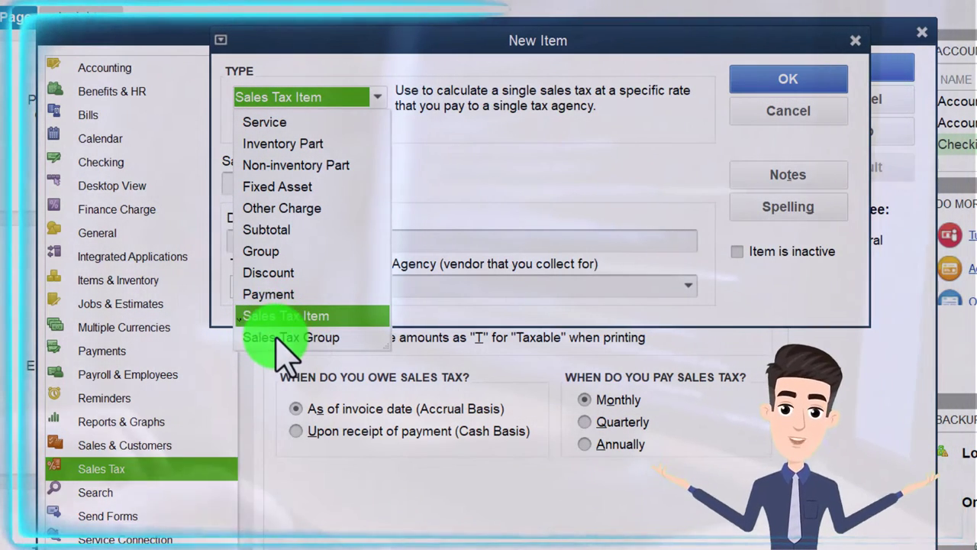
pyautogui.click(489, 157)
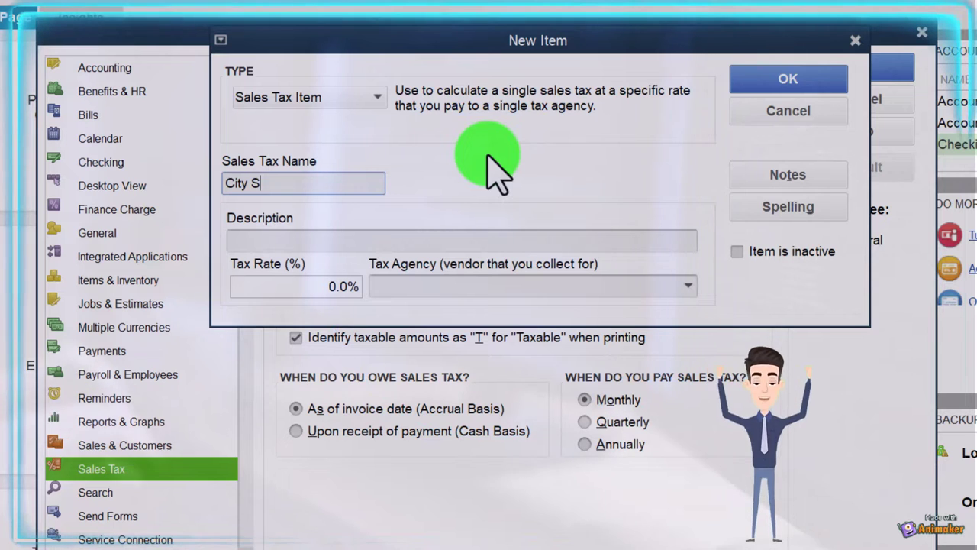
pyautogui.write('City Slae')
pyautogui.press('BackSpace')
pyautogui.press('BackSpace')
pyautogui.press('BackSpace')
pyautogui.write('ales Tax')
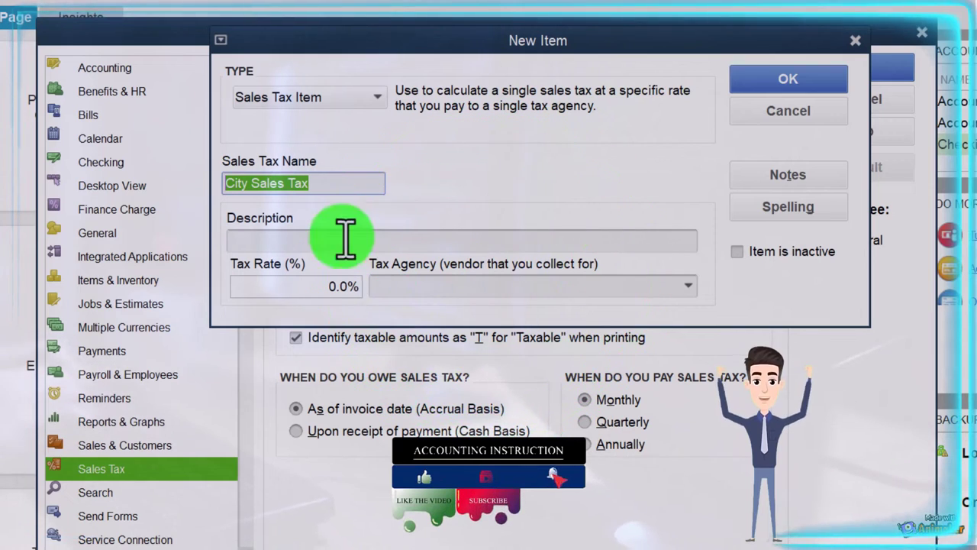
# - Set the second item's description to City Sales Tax and its tax rate to 1%
pyautogui.click(449, 243)
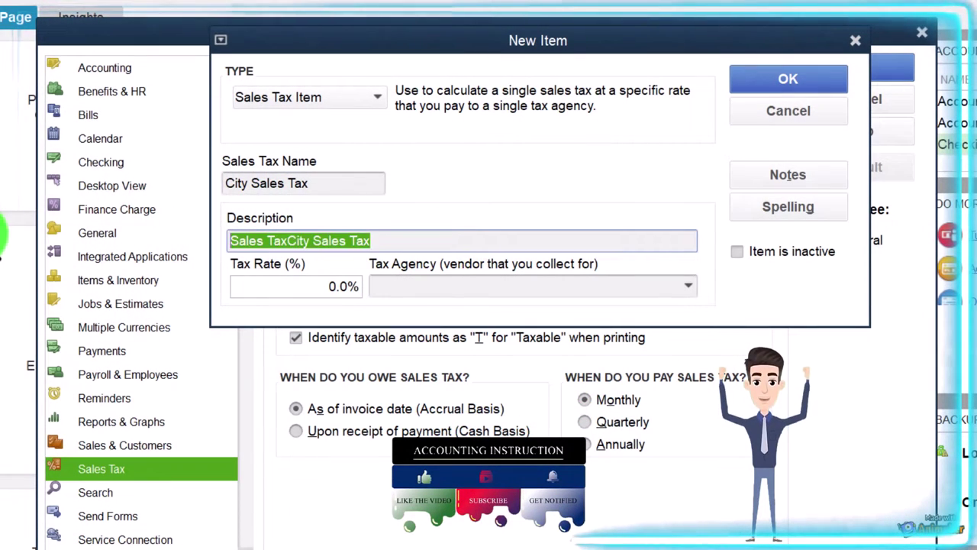
pyautogui.click(449, 313)
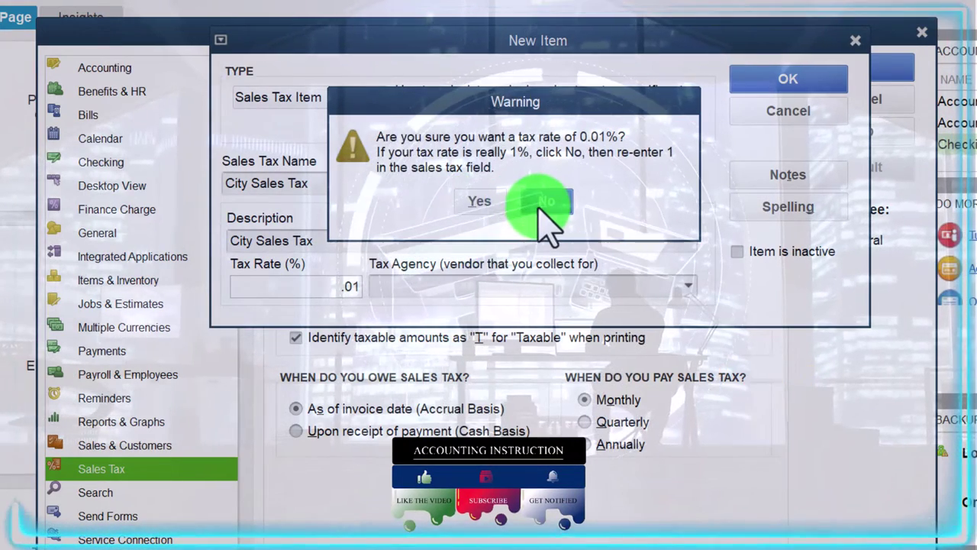
pyautogui.click(545, 203)
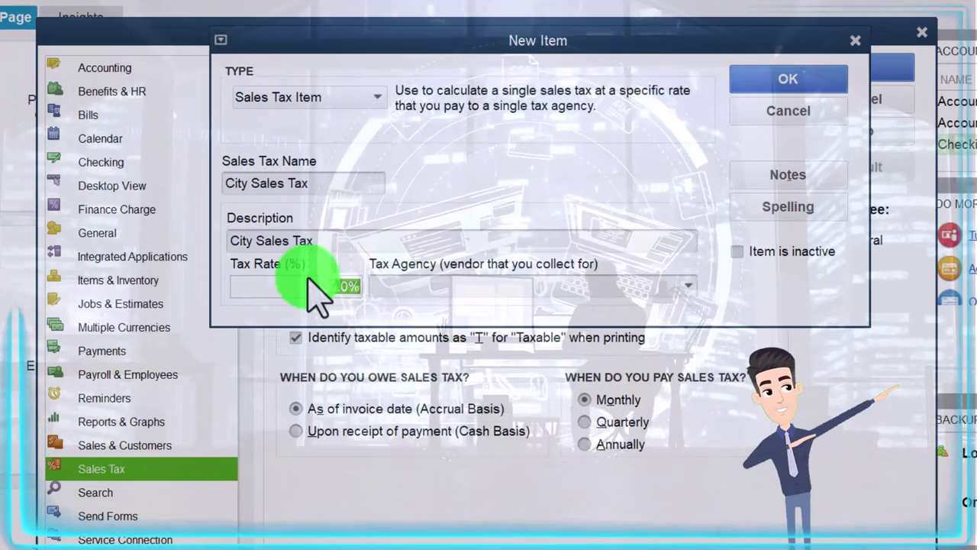
pyautogui.write('1')
pyautogui.press('Tab')
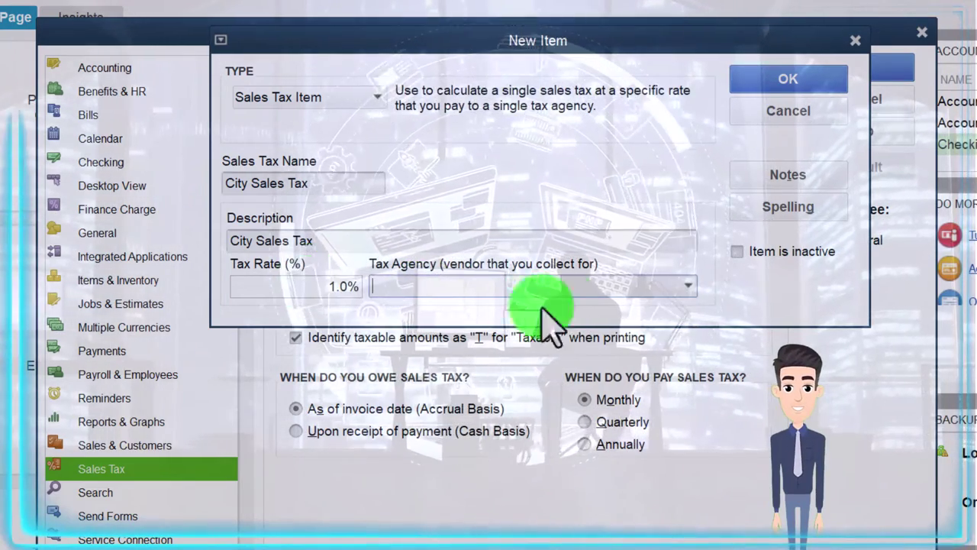
# - Add a new vendor named City Tax Collector as the tax agency for the City Sales Tax item
pyautogui.click(680, 287)
pyautogui.click(413, 308)
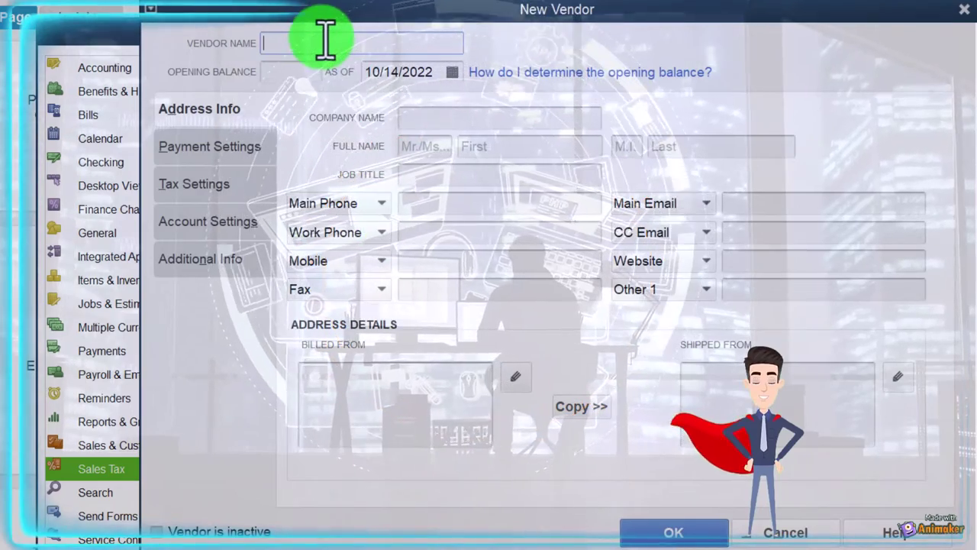
pyautogui.write('City')
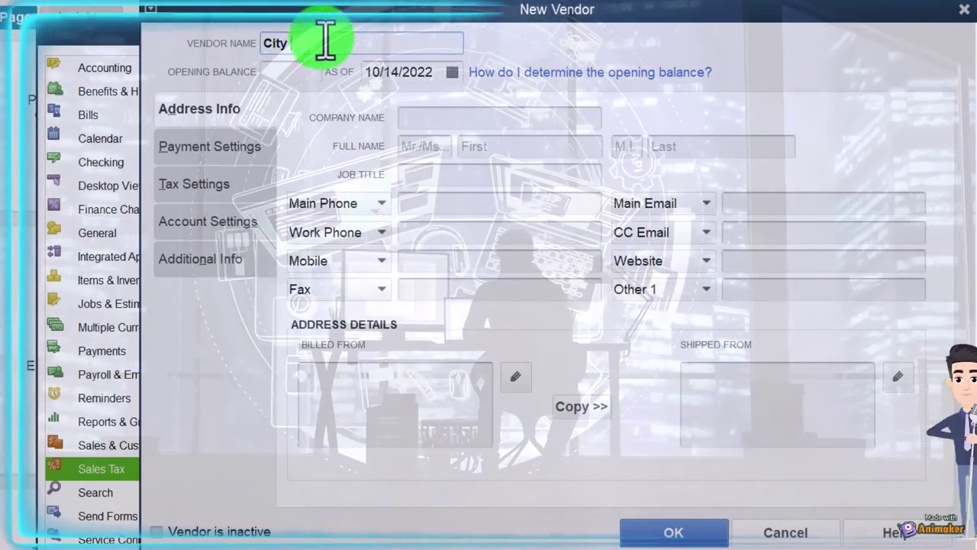
pyautogui.write(' Tax Collector')
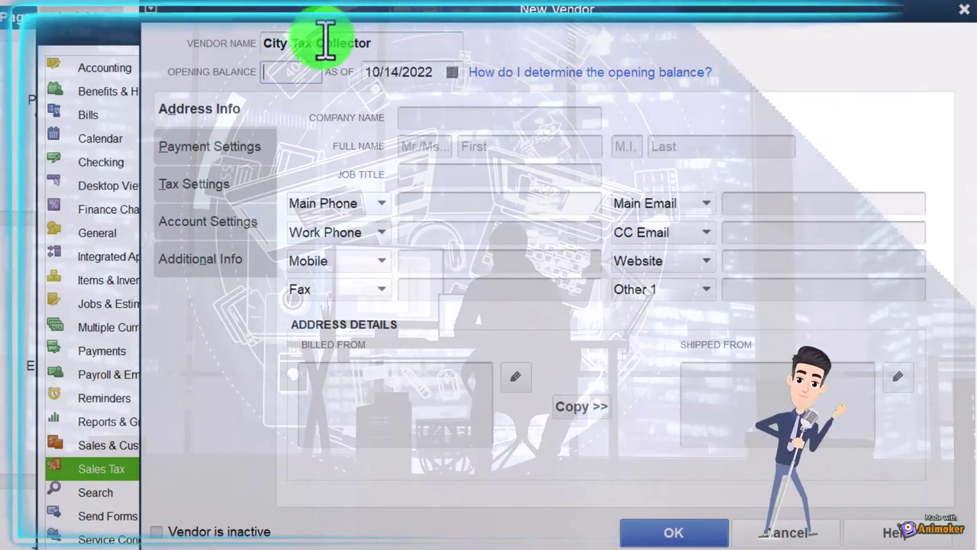
pyautogui.press('Tab')
pyautogui.click(657, 532)
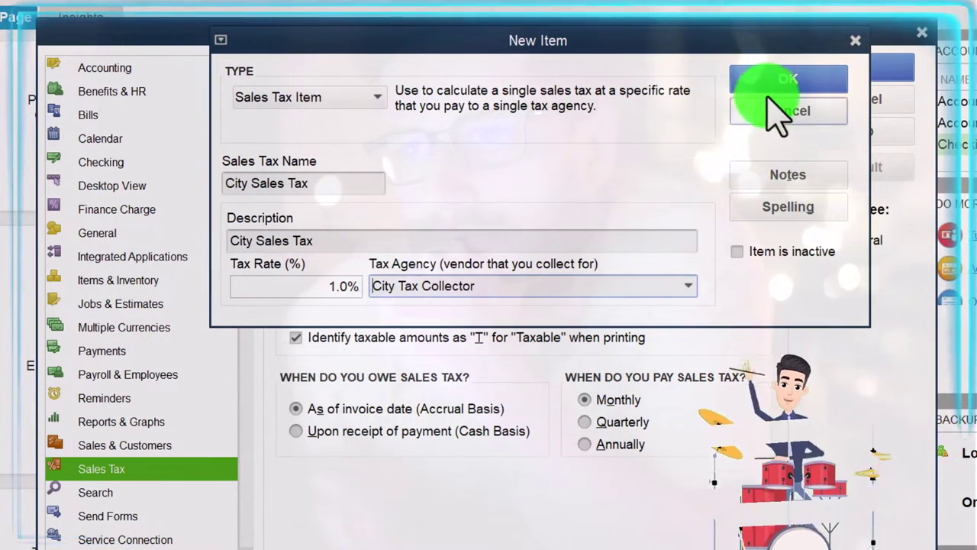
# - Save the City Sales Tax item and select it as the most common sales tax item
pyautogui.click(771, 84)
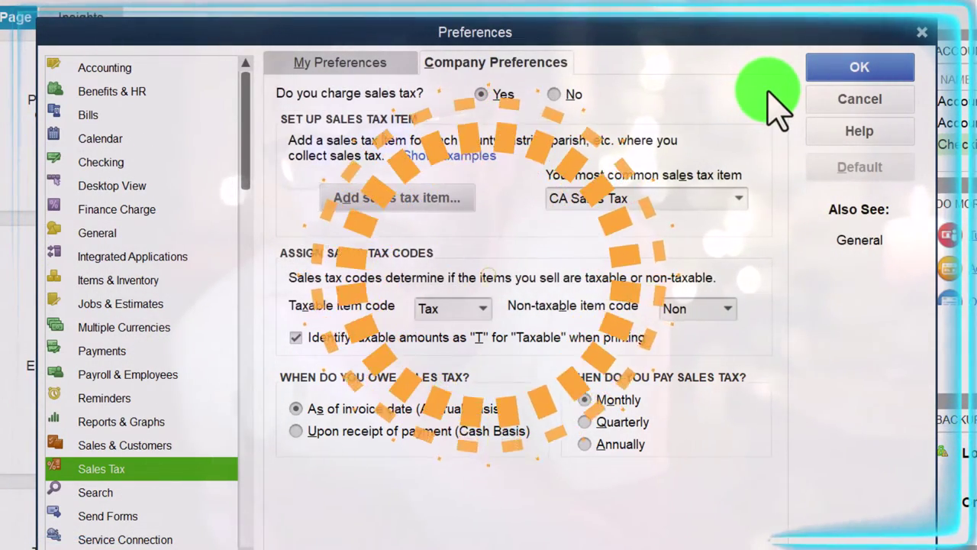
pyautogui.click(737, 200)
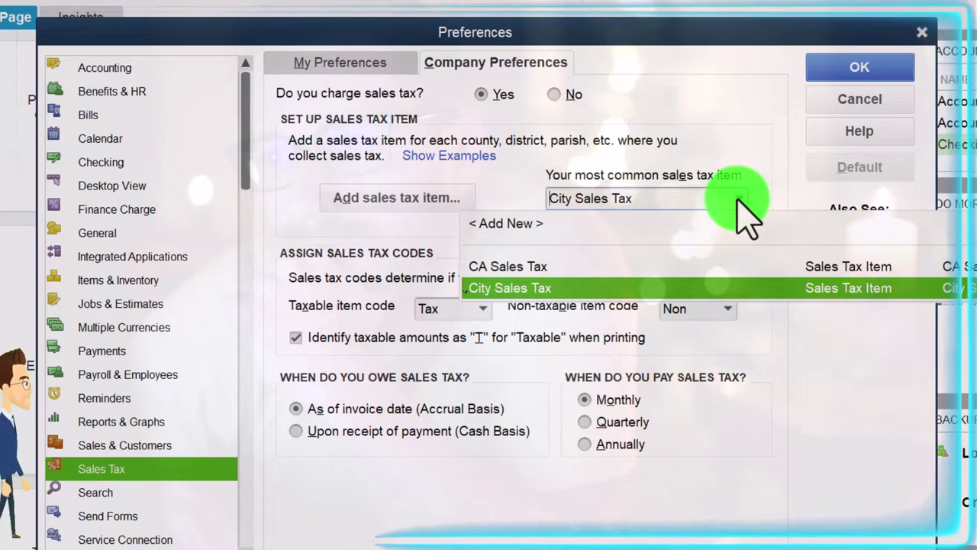
pyautogui.click(545, 289)
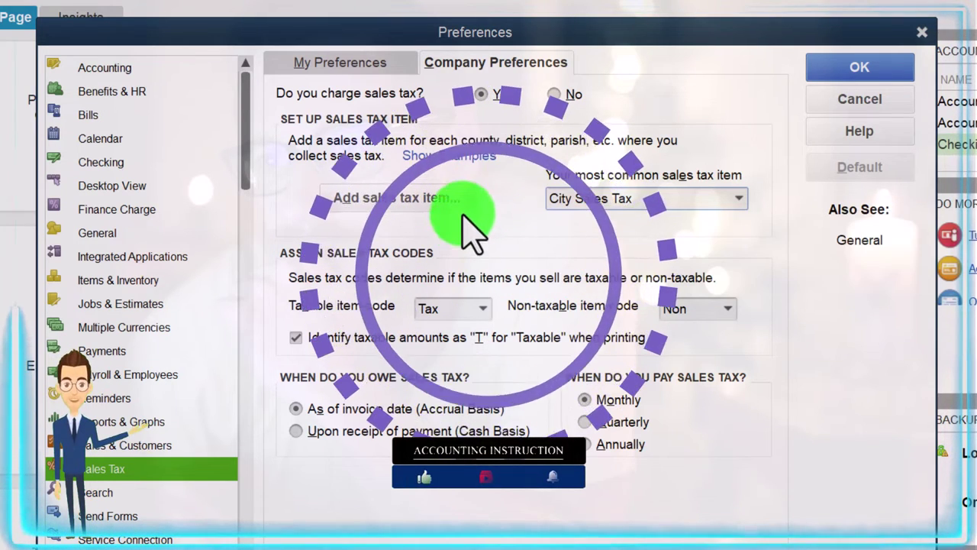
# - Start a third item of type Sales Tax Group and enter CA & City Sales Tax as its name and description
pyautogui.click(449, 198)
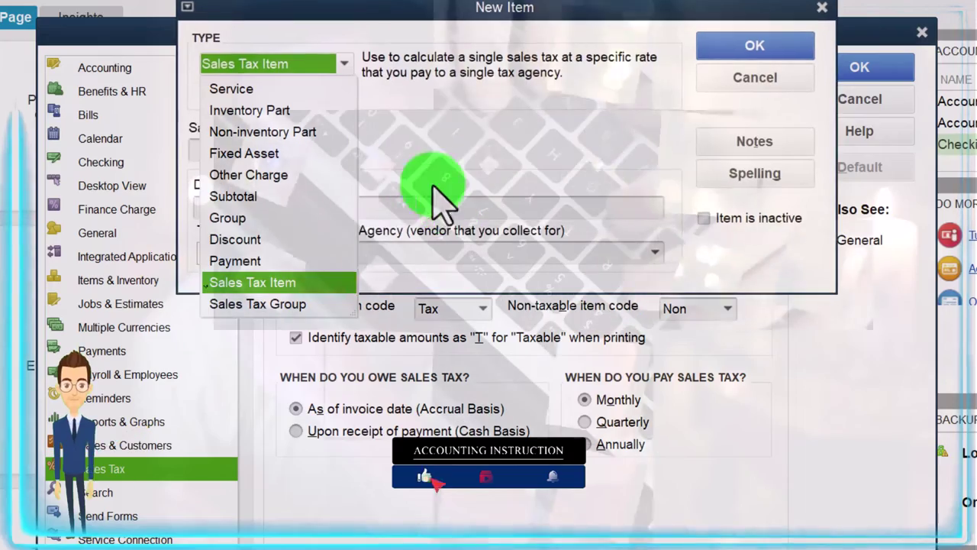
pyautogui.click(255, 303)
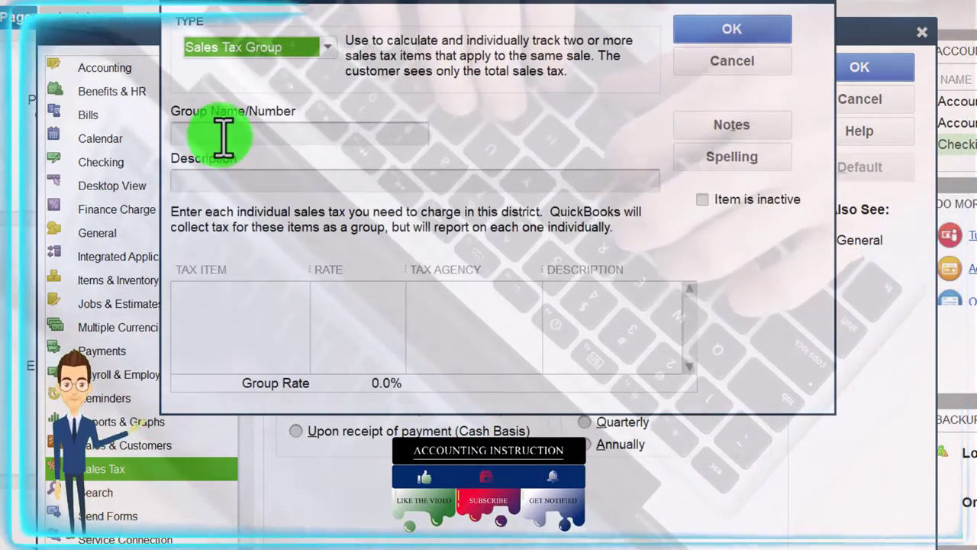
pyautogui.click(222, 133)
pyautogui.write('CA')
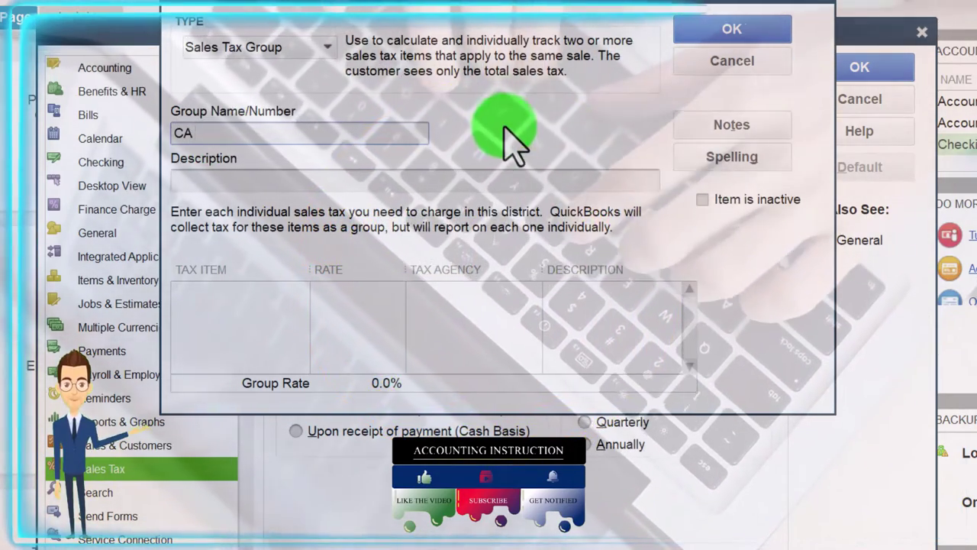
pyautogui.write(' & City')
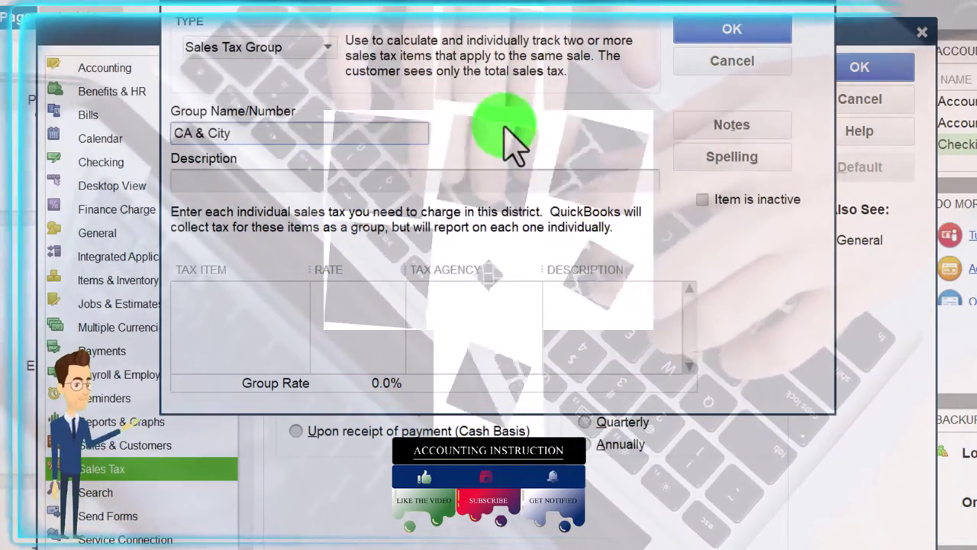
pyautogui.write(' Sales Tax')
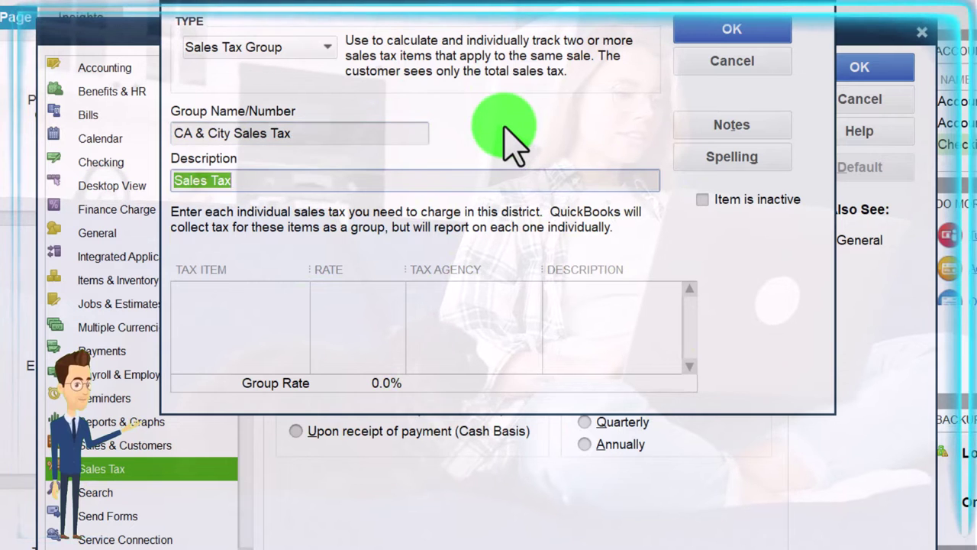
pyautogui.write('CA & City Sales Tax')
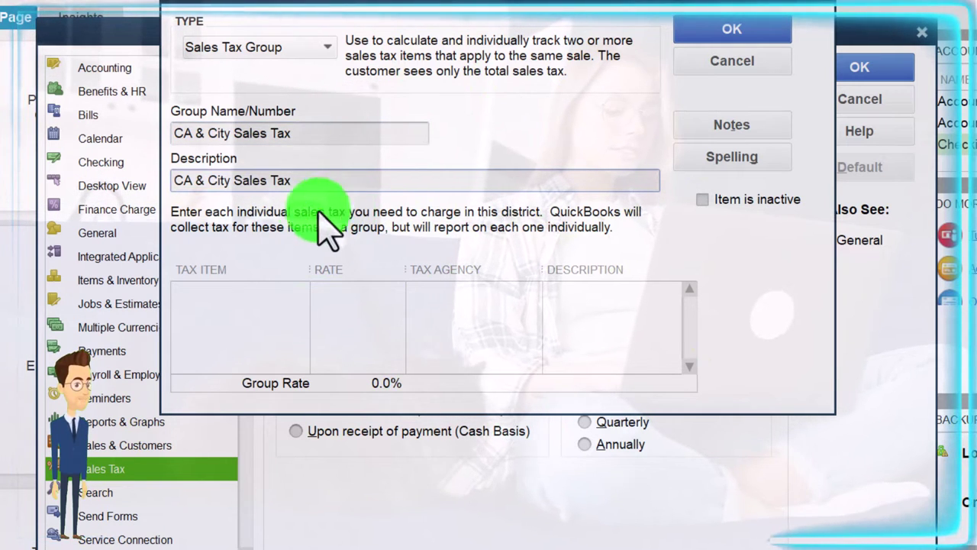
# - Add the CA Sales Tax and City Sales Tax items to the group and save it as the most common sales tax item
pyautogui.click(270, 296)
pyautogui.click(297, 293)
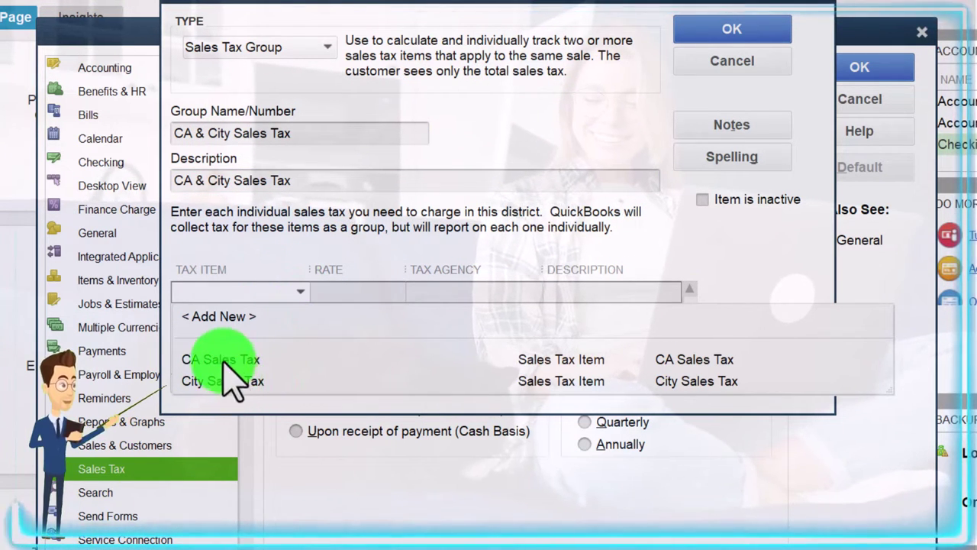
pyautogui.click(229, 359)
pyautogui.click(283, 314)
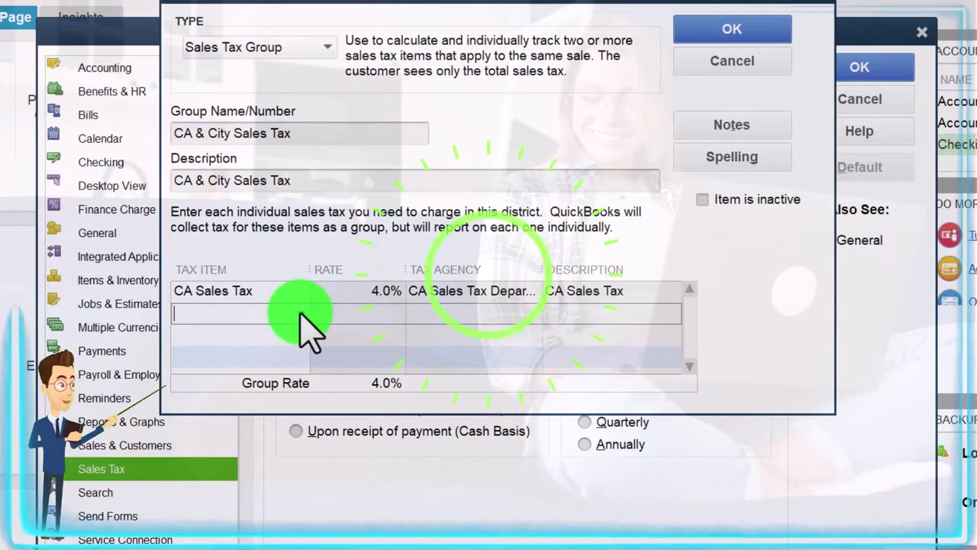
pyautogui.click(300, 314)
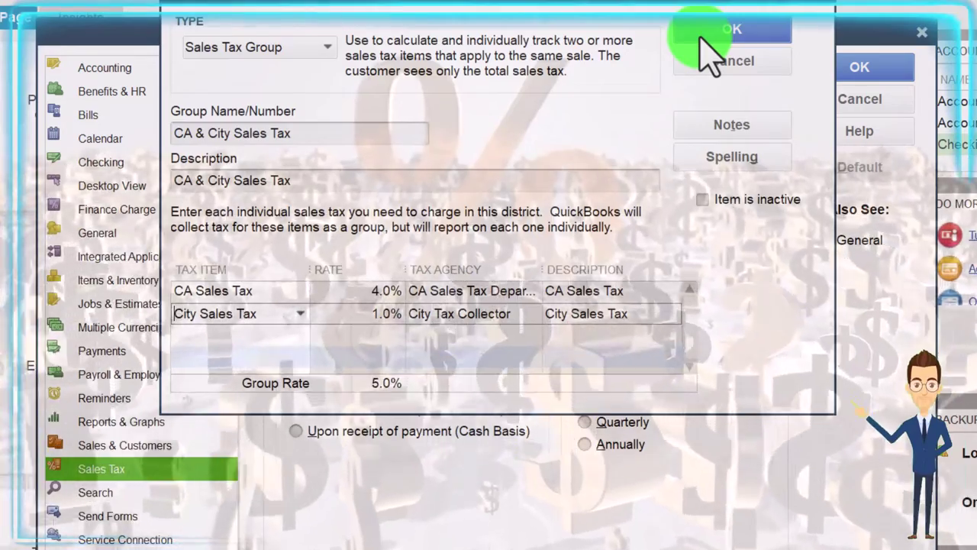
pyautogui.click(702, 32)
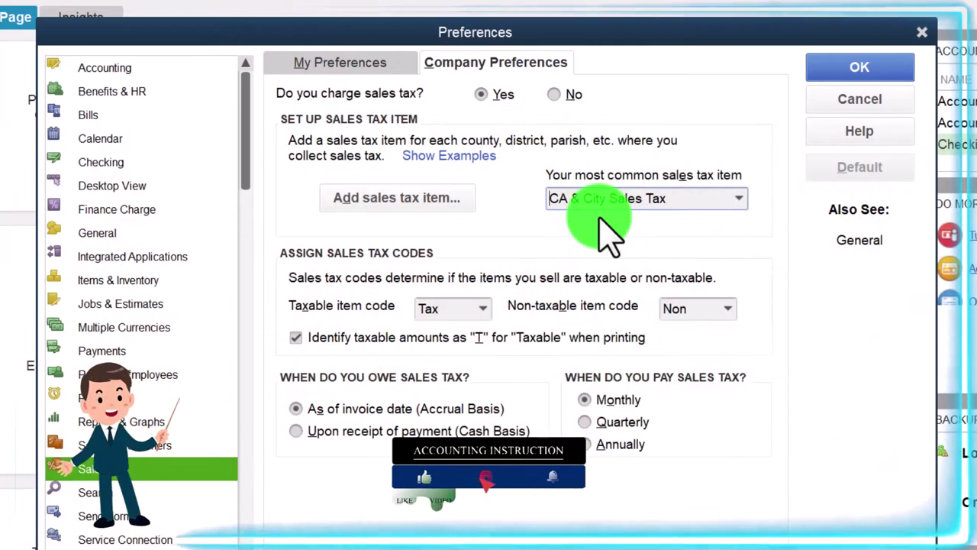
# - Apply the sales tax preferences, making all existing customers and all inventory and non-inventory parts taxable, and reopen the home page
pyautogui.click(837, 76)
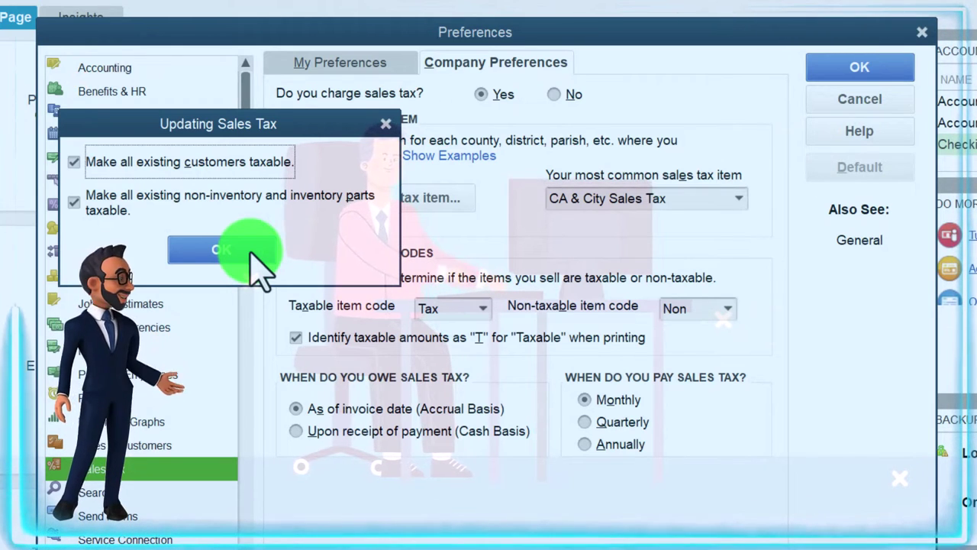
pyautogui.click(243, 250)
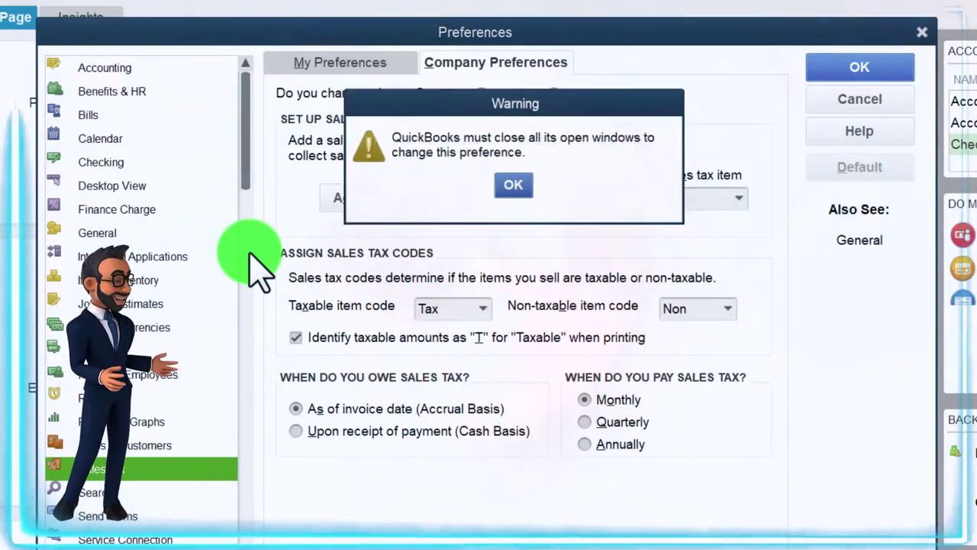
pyautogui.click(513, 191)
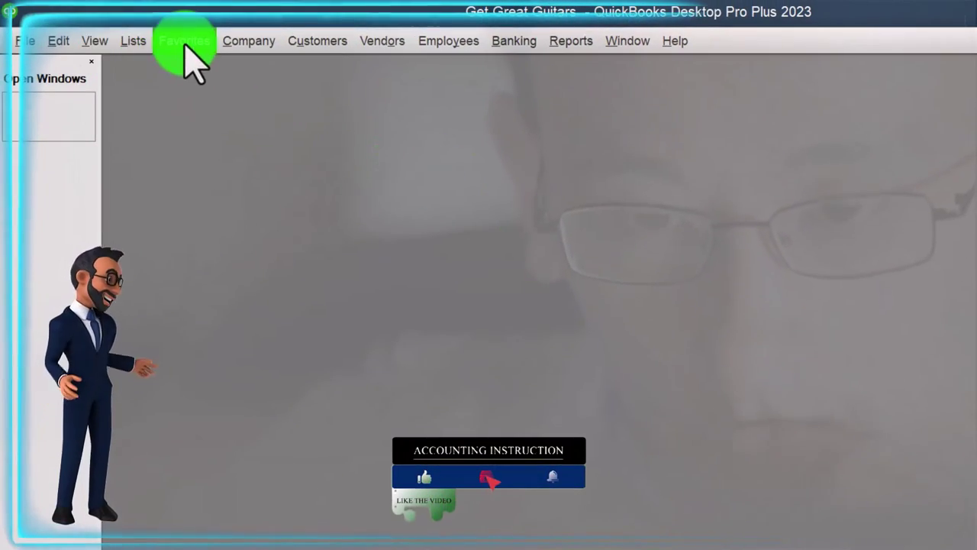
pyautogui.click(252, 41)
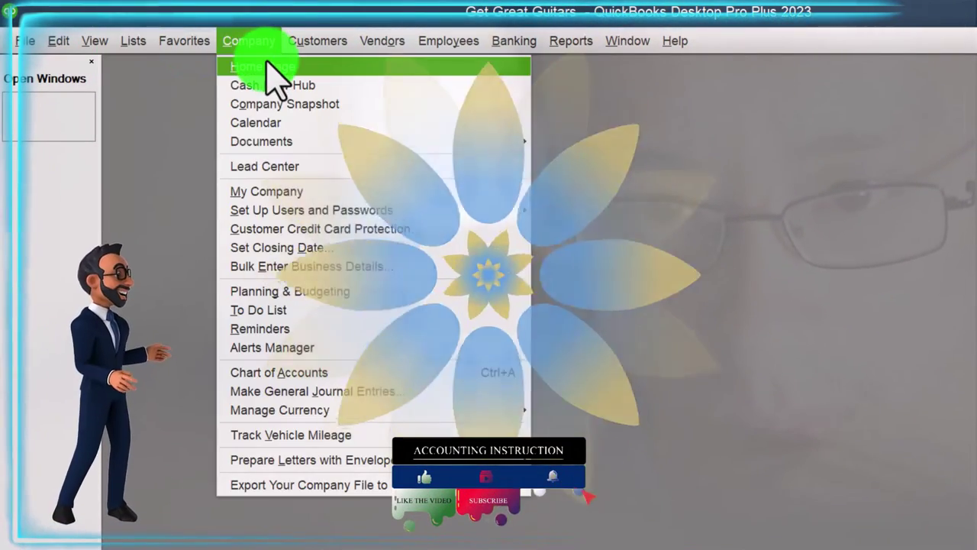
pyautogui.click(267, 65)
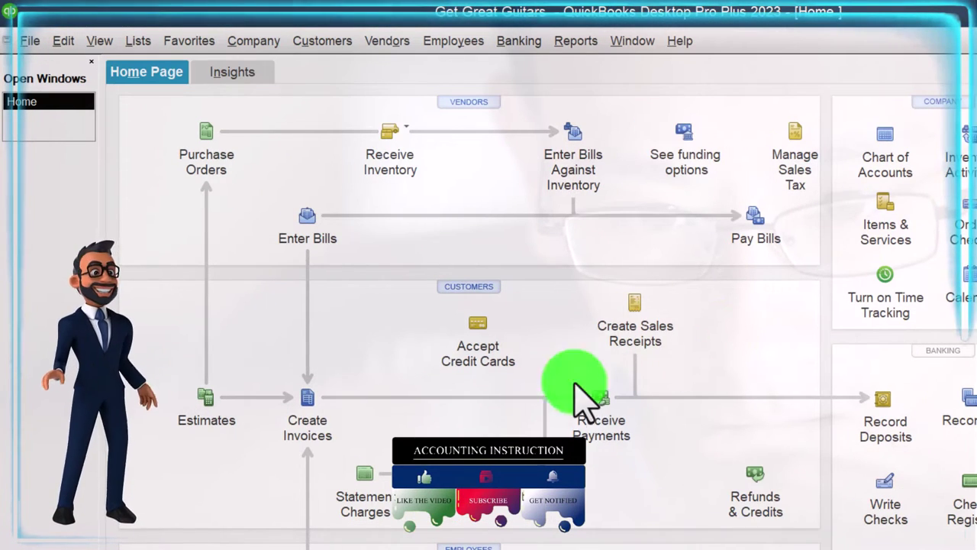
# - Open a blank invoice, examine its sales tax choices with CA & City Sales Tax selected, and close it unsaved
pyautogui.click(309, 403)
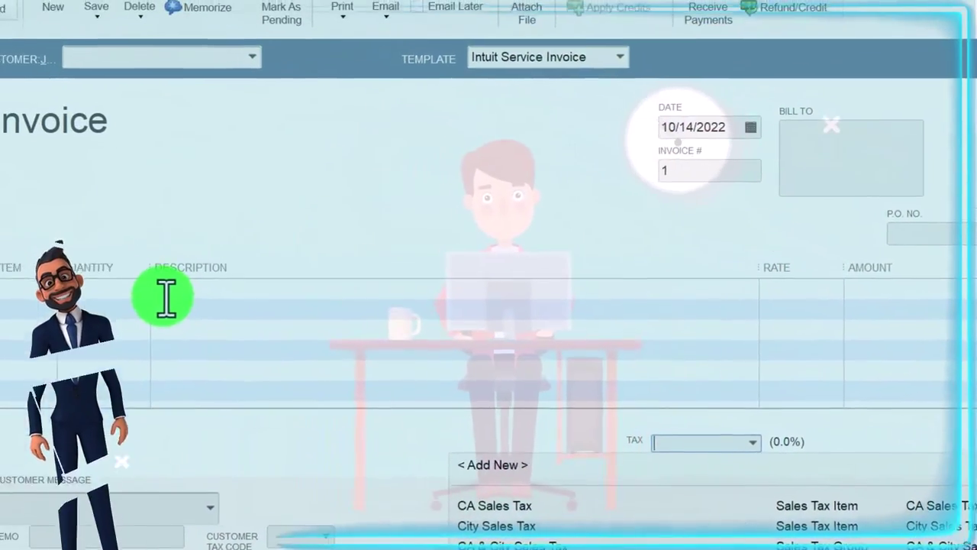
pyautogui.click(71, 264)
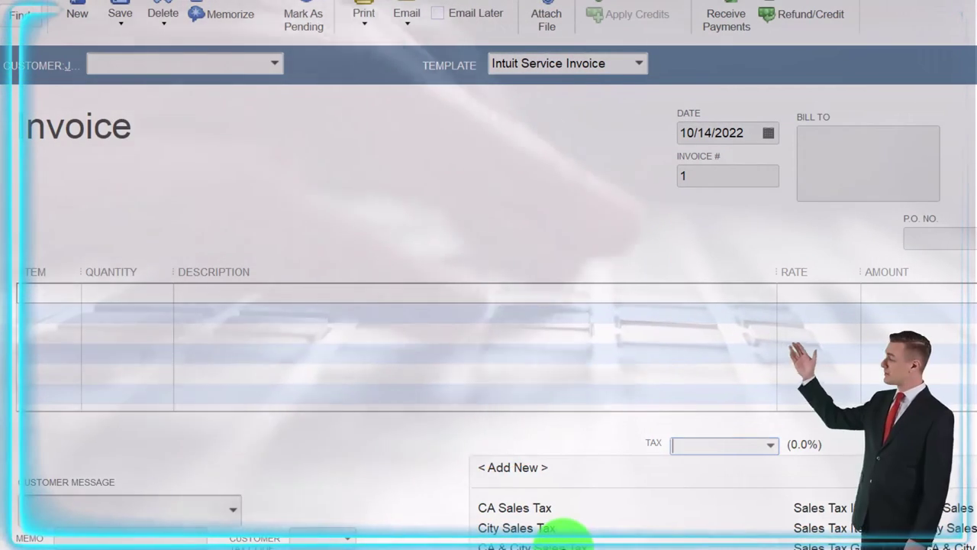
pyautogui.click(562, 543)
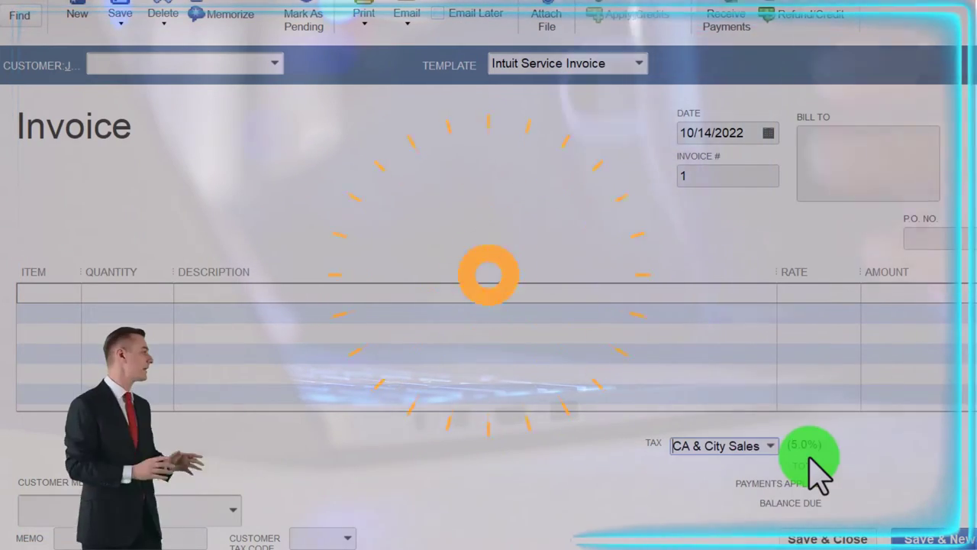
pyautogui.click(770, 445)
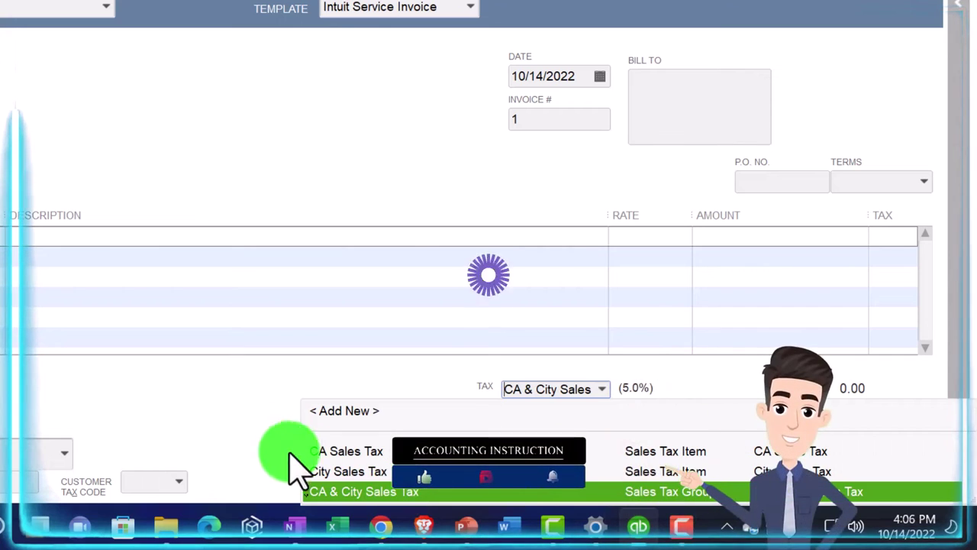
pyautogui.click(243, 408)
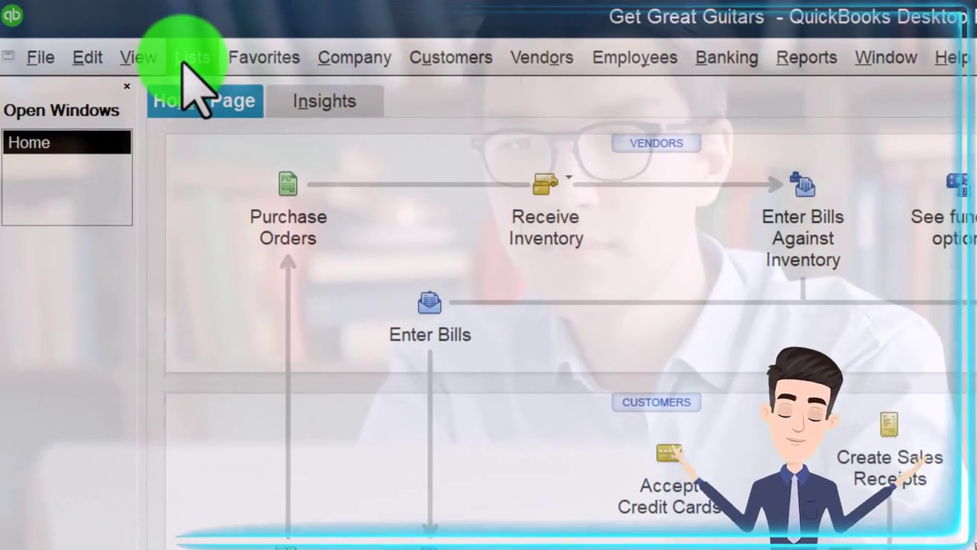
# - Review the tax codes in the Sales Tax Code List and the sales tax items in the Item List
pyautogui.click(189, 60)
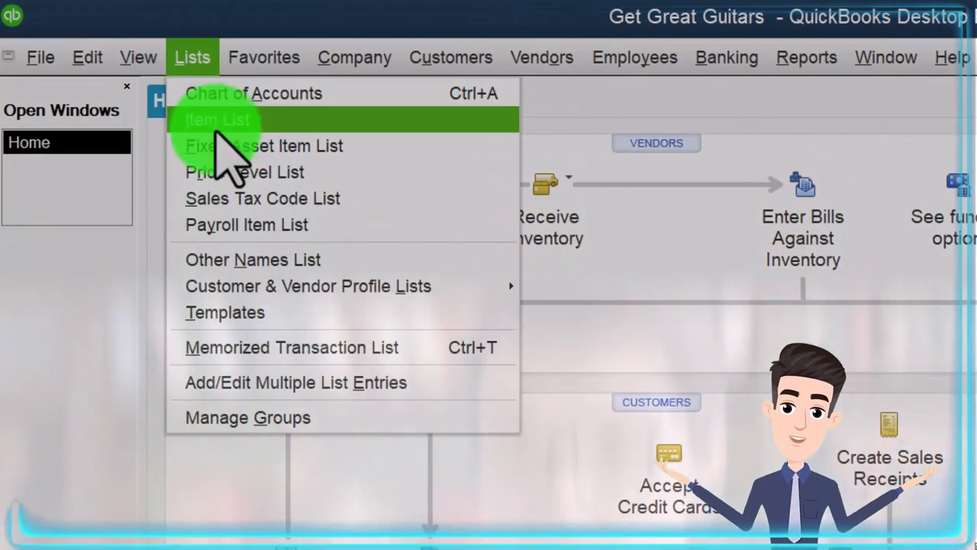
pyautogui.click(267, 198)
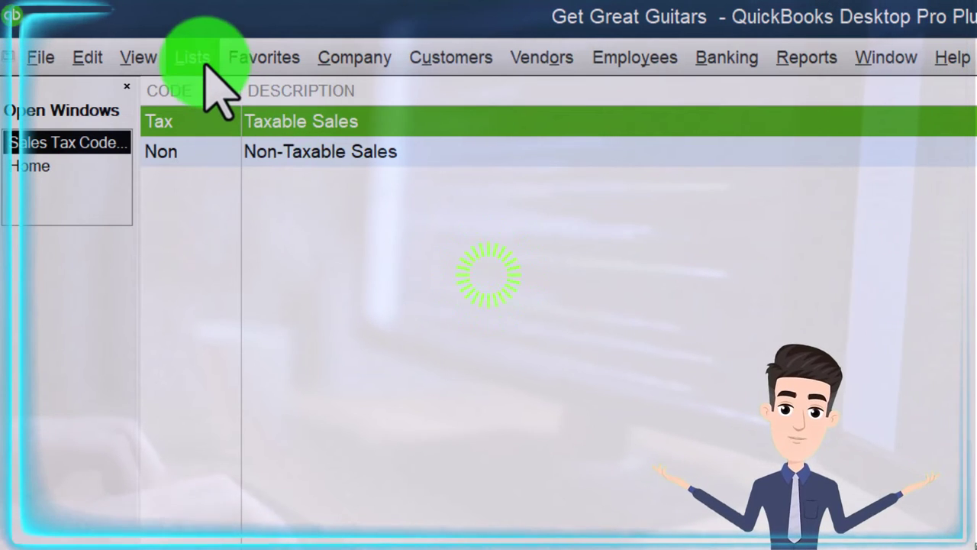
pyautogui.click(205, 64)
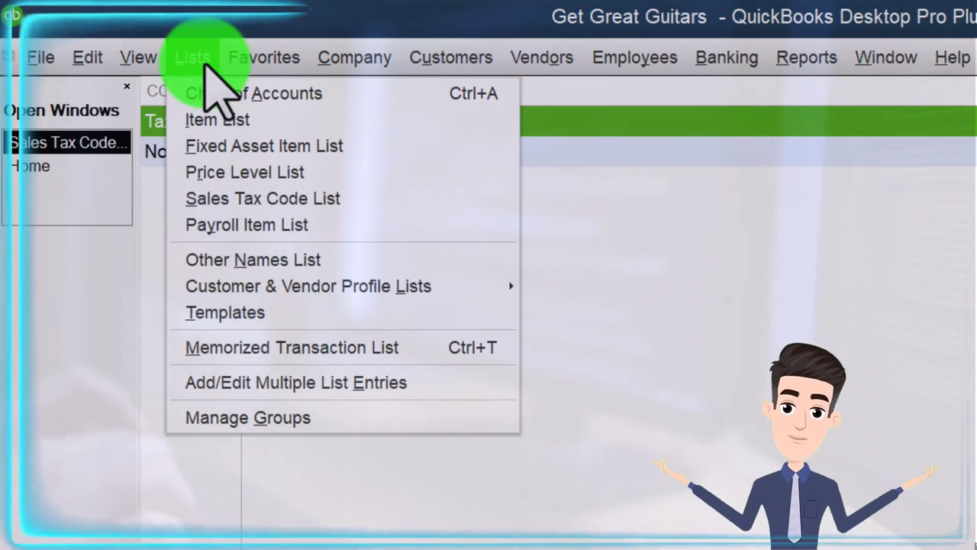
pyautogui.click(246, 120)
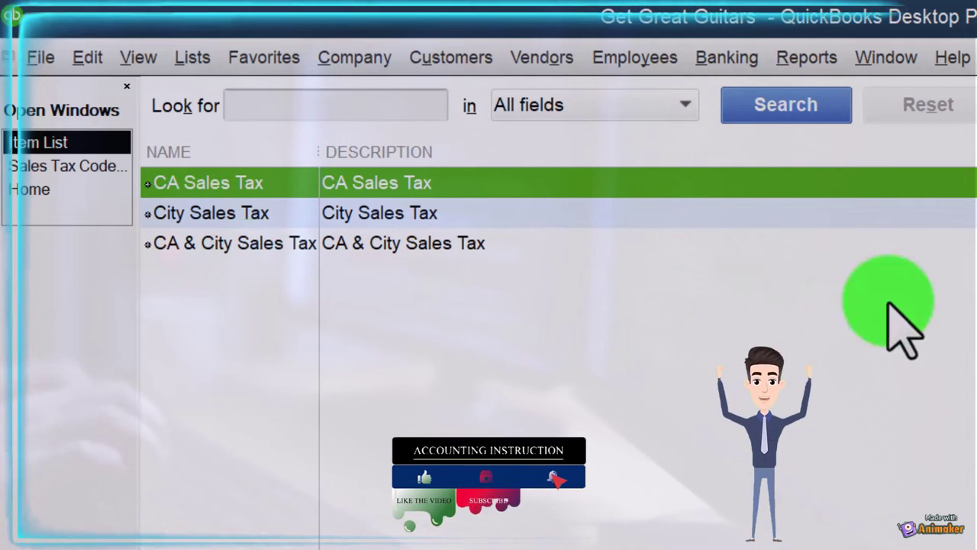
pyautogui.moveTo(384, 147); pyautogui.dragTo(383, 147)
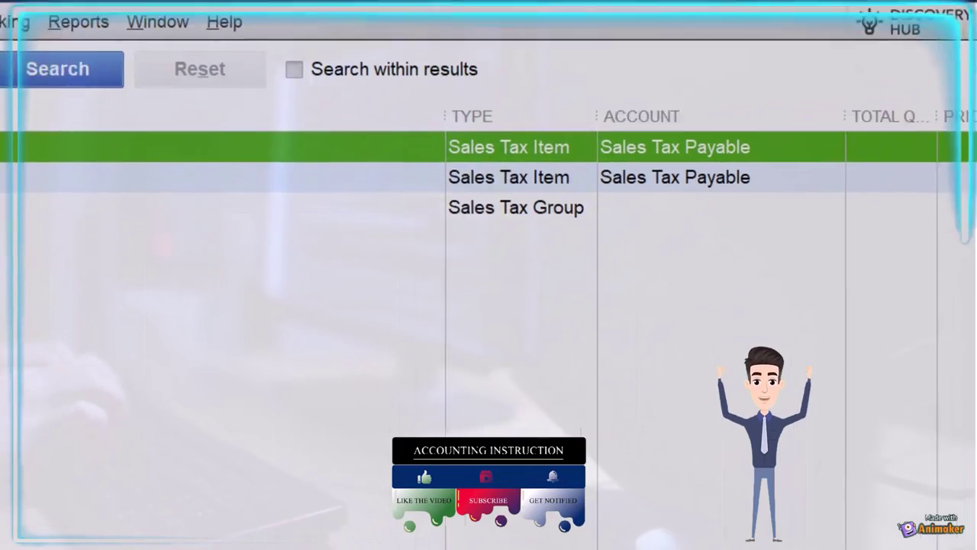
# - Look at how to add a new item, and examine the CA Sales Tax item's settings without changing them
pyautogui.click(76, 515)
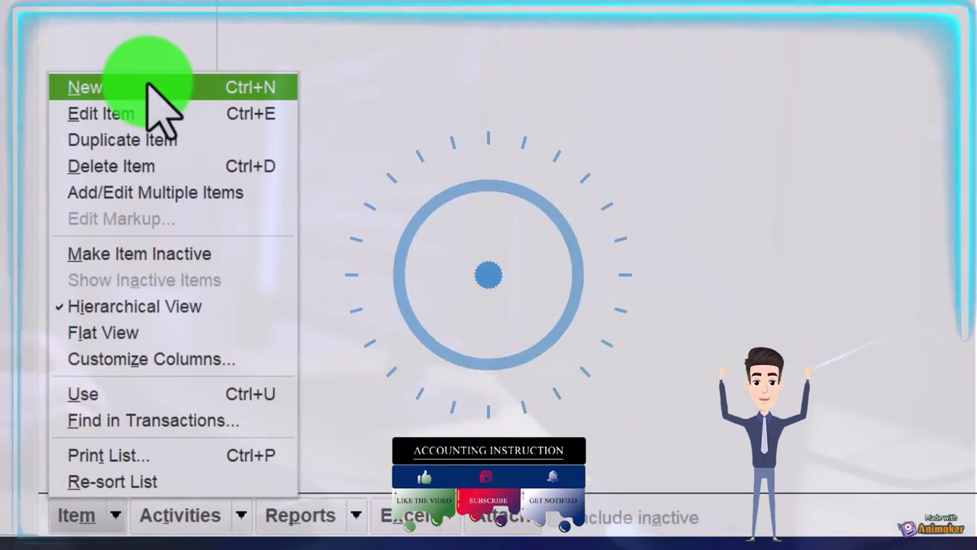
pyautogui.click(149, 86)
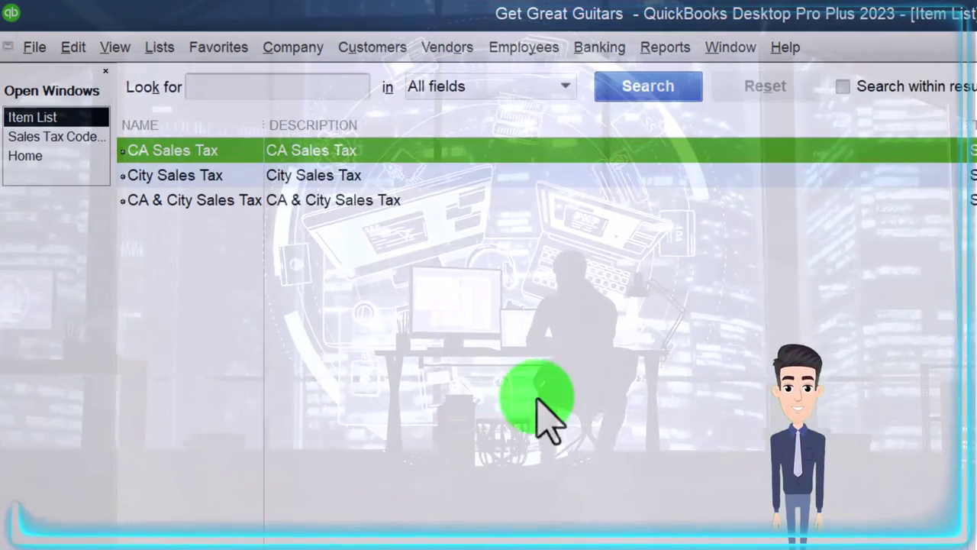
pyautogui.rightClick(216, 174)
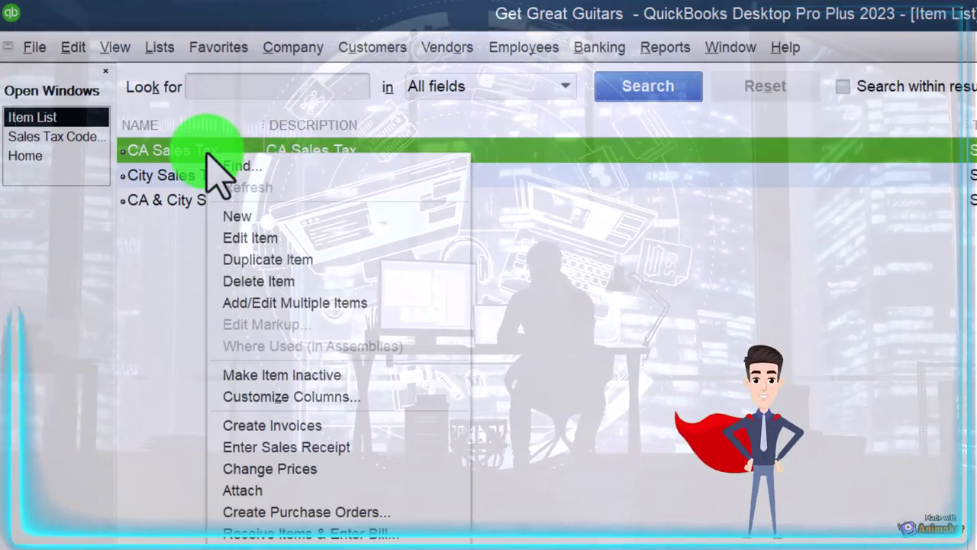
pyautogui.click(276, 238)
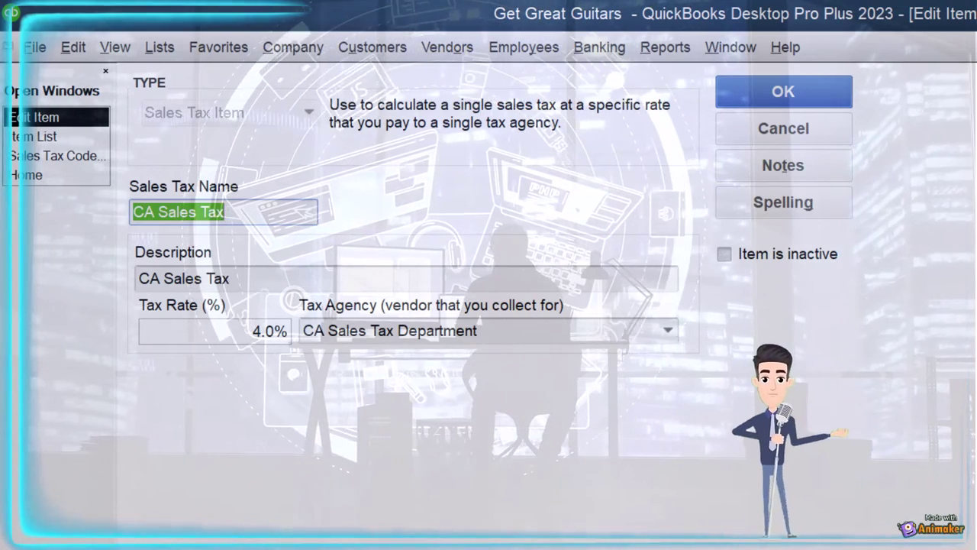
pyautogui.press('Escape')
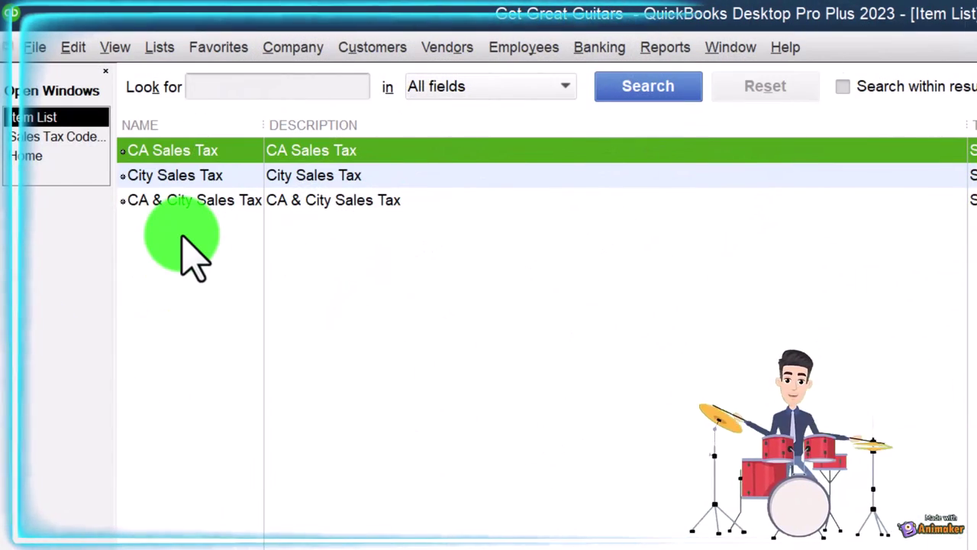
# - Examine the tax code options of a new Service item with Tax selected, and return to the home page without saving it
pyautogui.click(180, 532)
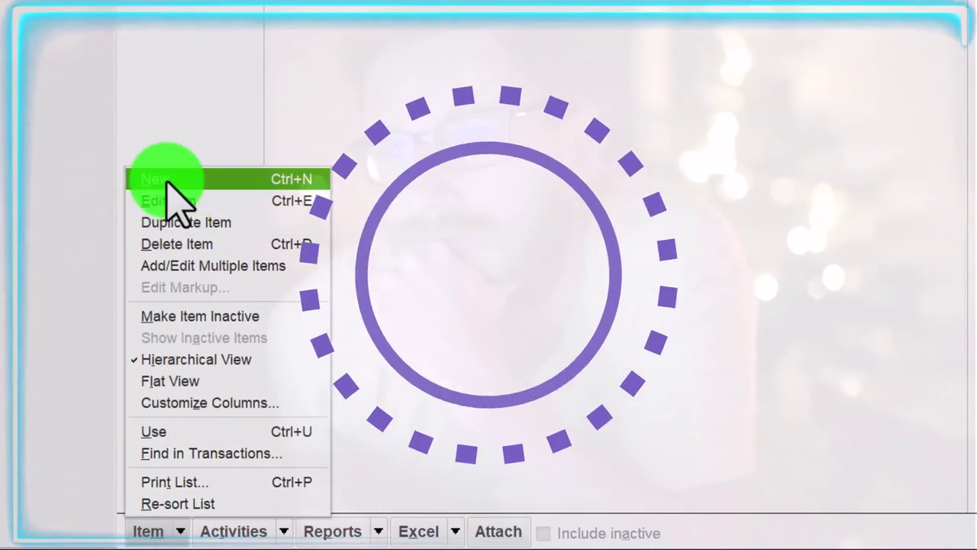
pyautogui.click(168, 181)
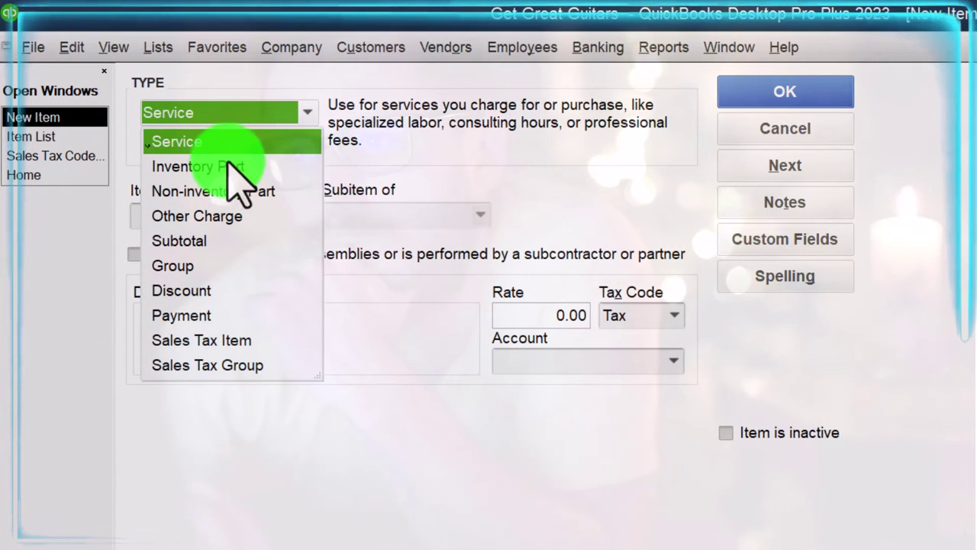
pyautogui.click(218, 143)
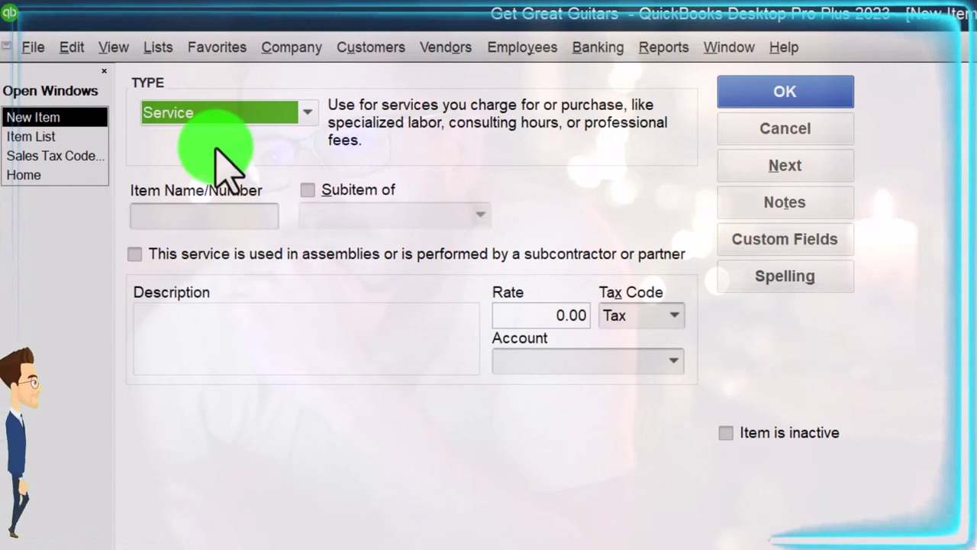
pyautogui.click(672, 313)
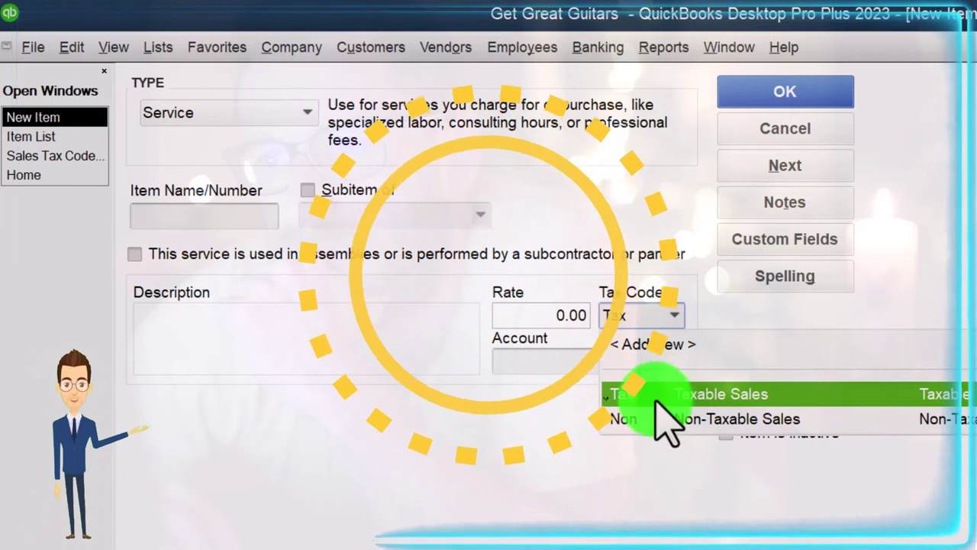
pyautogui.click(653, 400)
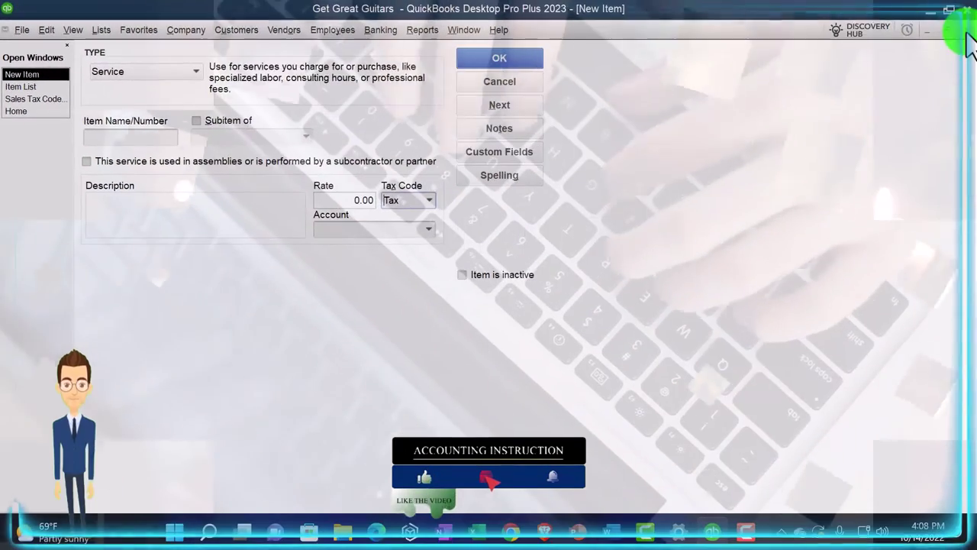
pyautogui.click(966, 35)
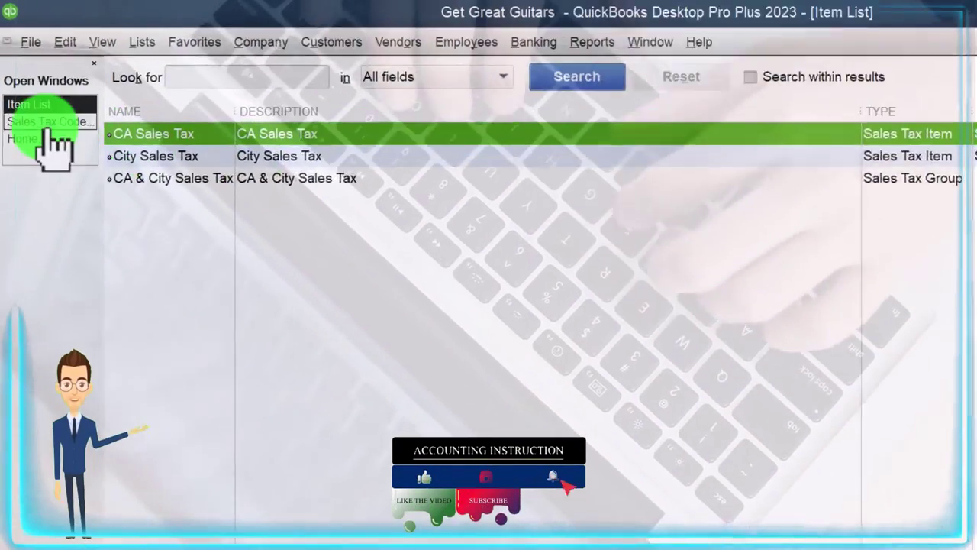
pyautogui.click(36, 147)
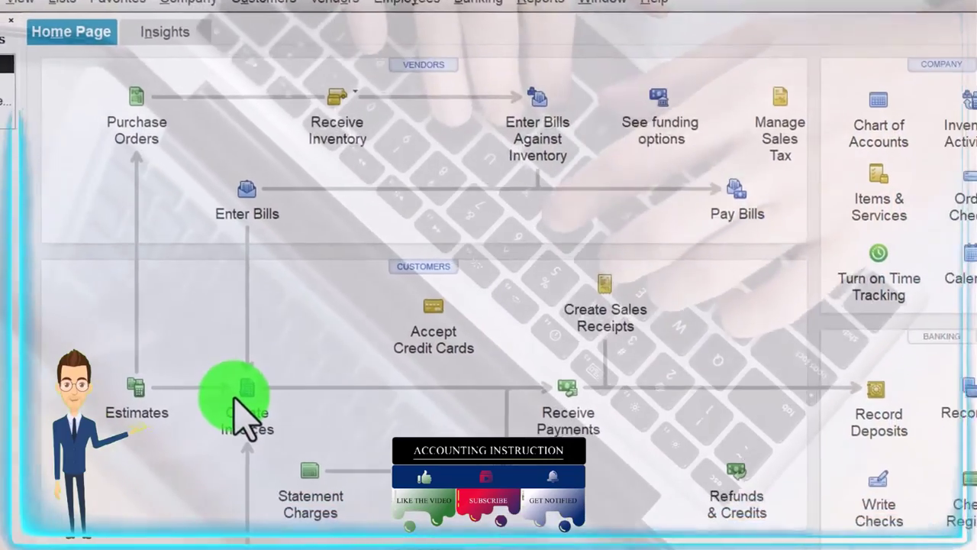